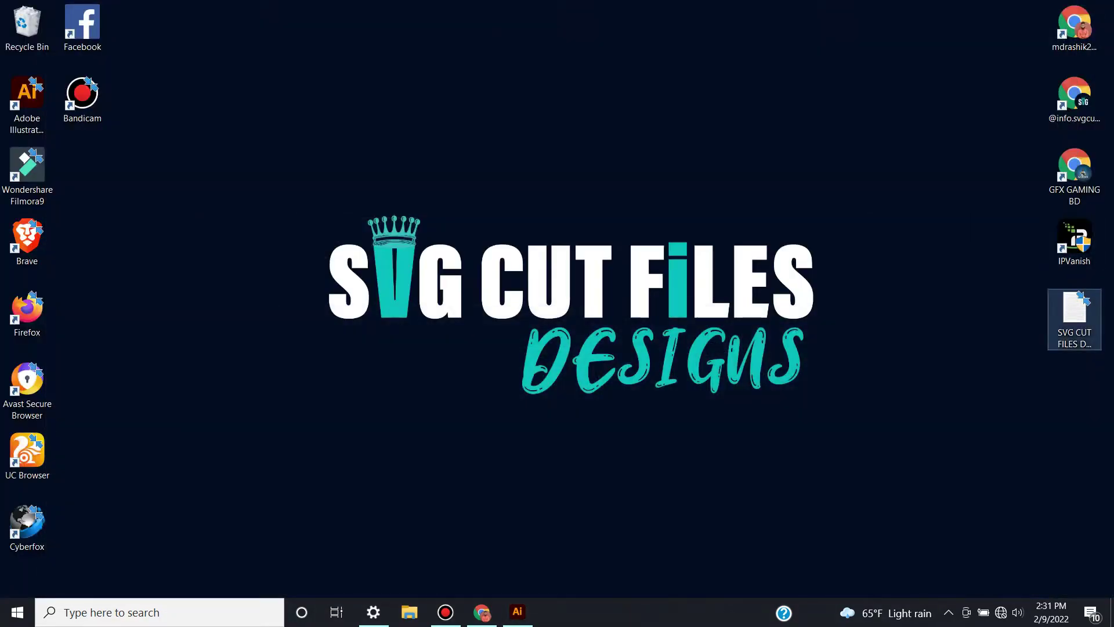
- Copy 'Morning Hug in a Mug' from the SVG CUT FILES text file, then return to Illustrator
{"action": "double_click", "coordinate": [1074, 317]}
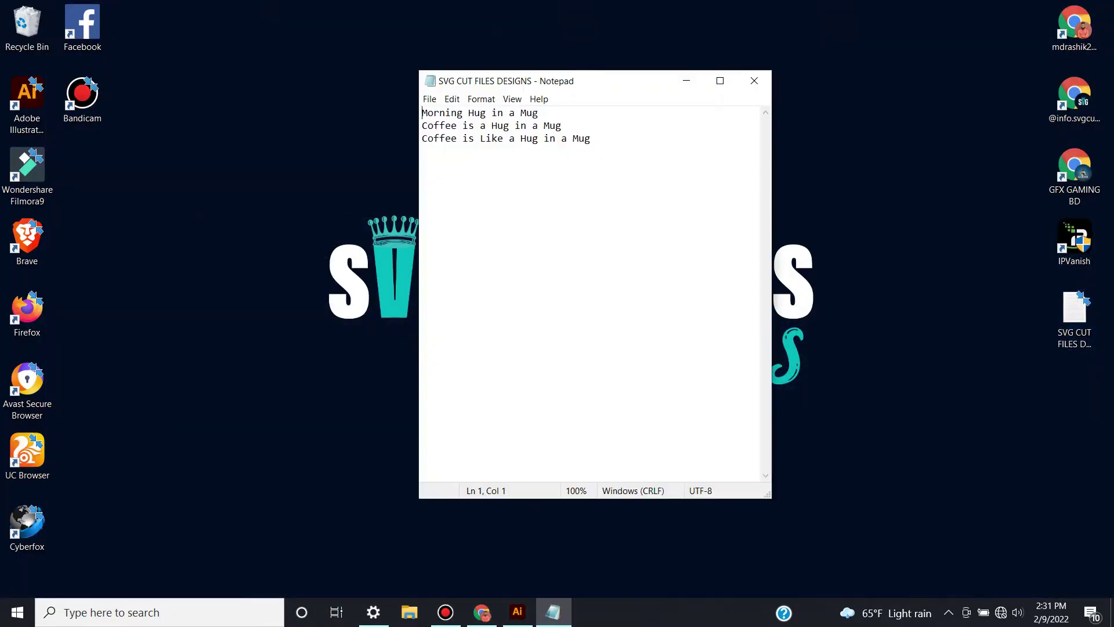
{"action": "left_click_drag", "start_coordinate": [539, 112], "coordinate": [422, 112]}
{"action": "key", "text": "ctrl+c"}
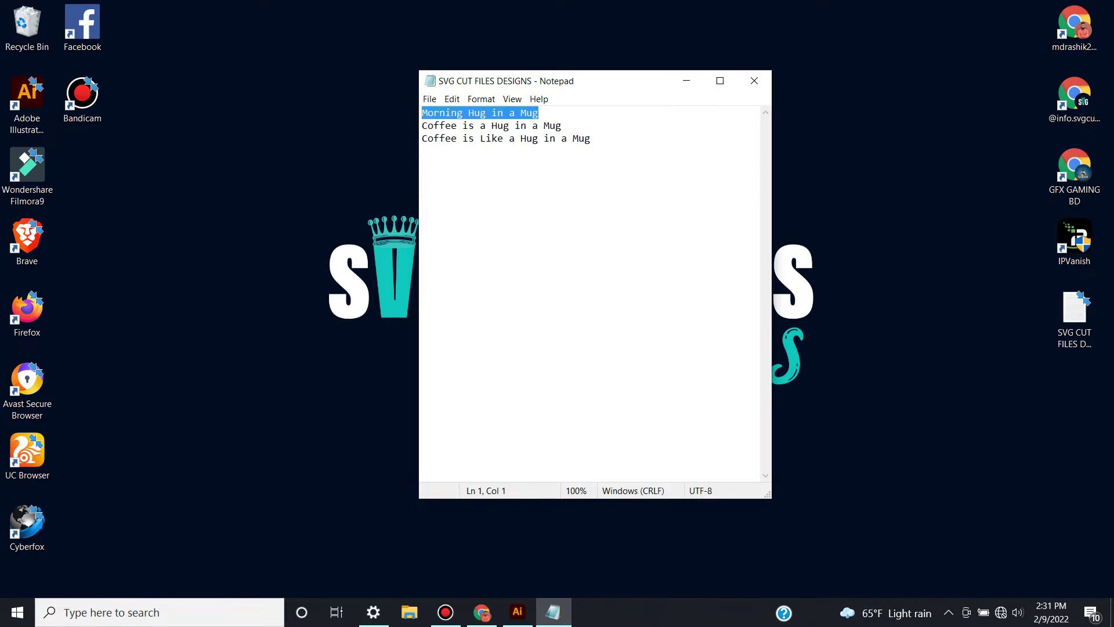
{"action": "left_click", "coordinate": [686, 81]}
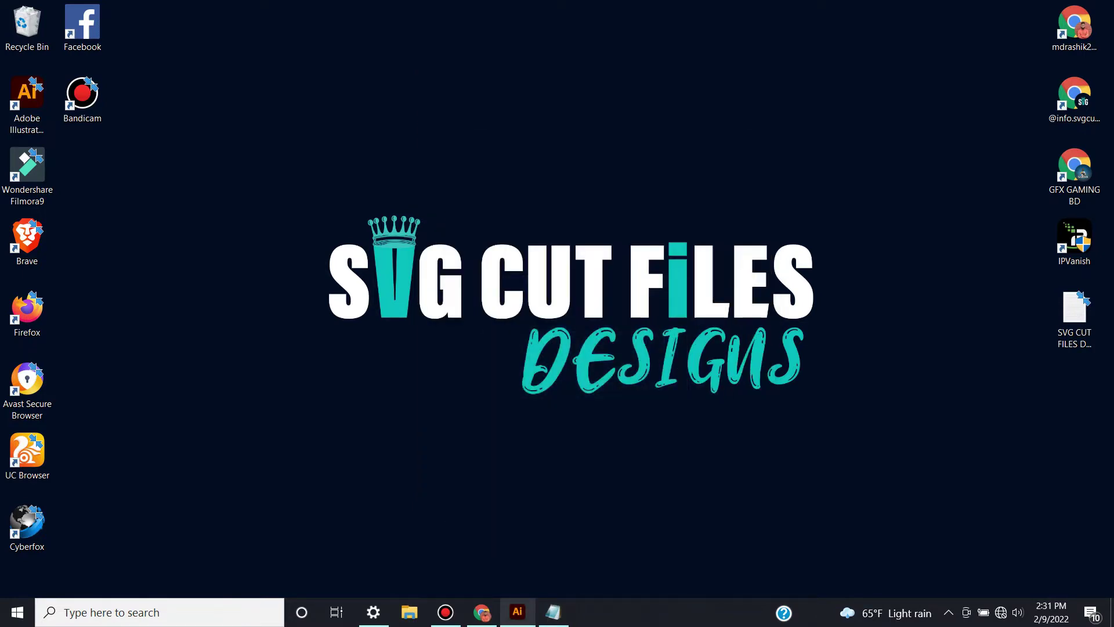
{"action": "left_click", "coordinate": [517, 611]}
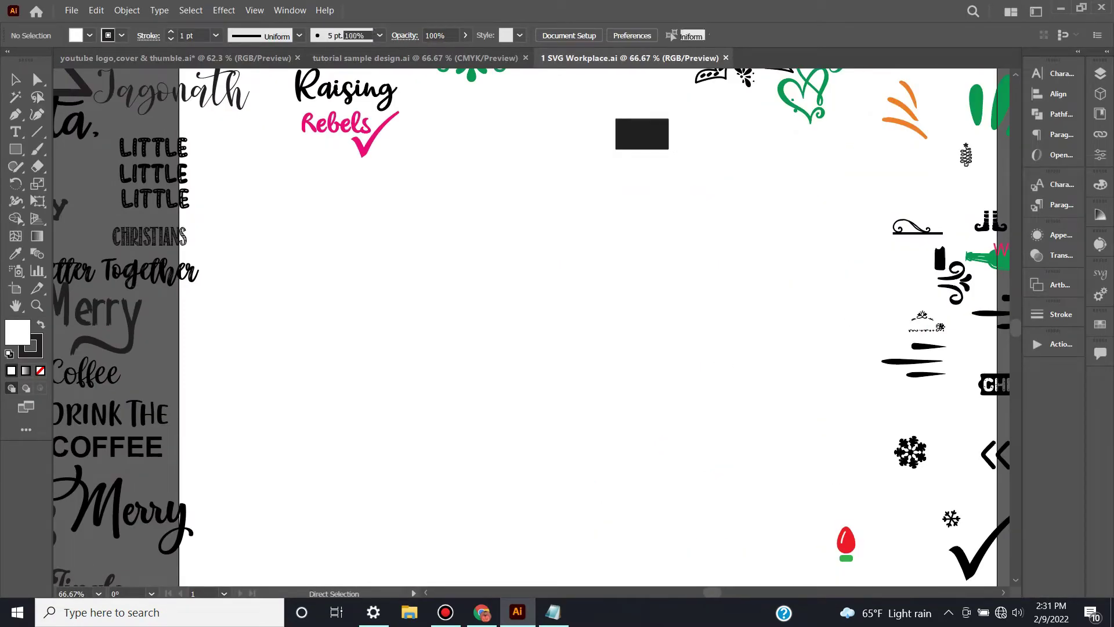
- Paste the phrase onto the artboard and enlarge it to about 57 pt
{"action": "key", "text": "ctrl+v"}
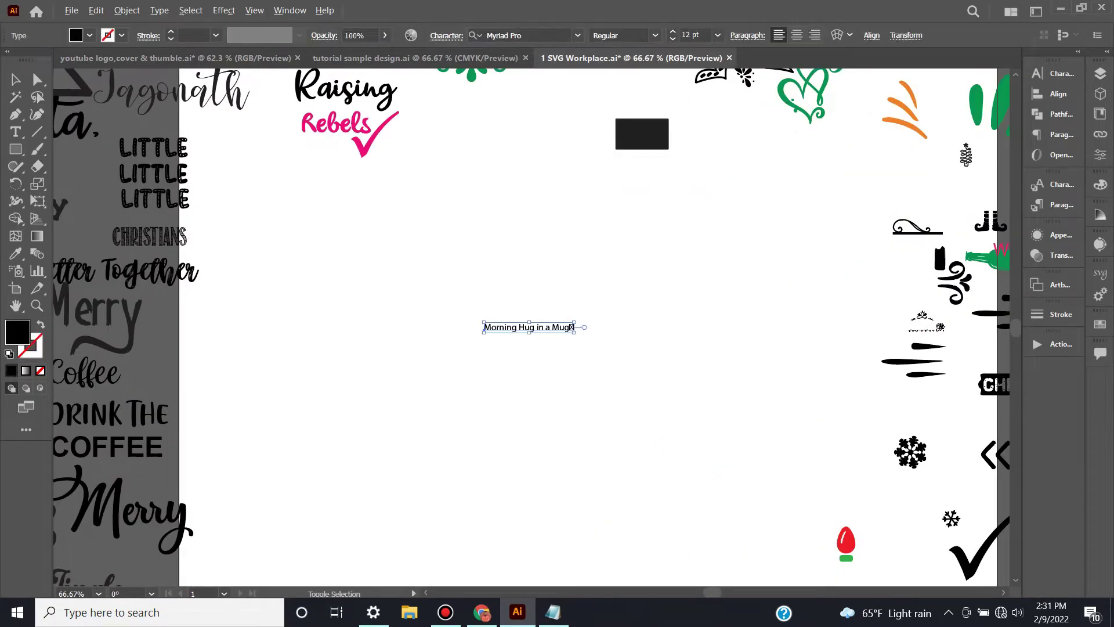
{"action": "left_click_drag", "start_coordinate": [633, 362], "coordinate": [745, 348]}
{"action": "left_click_drag", "start_coordinate": [530, 323], "coordinate": [521, 282]}
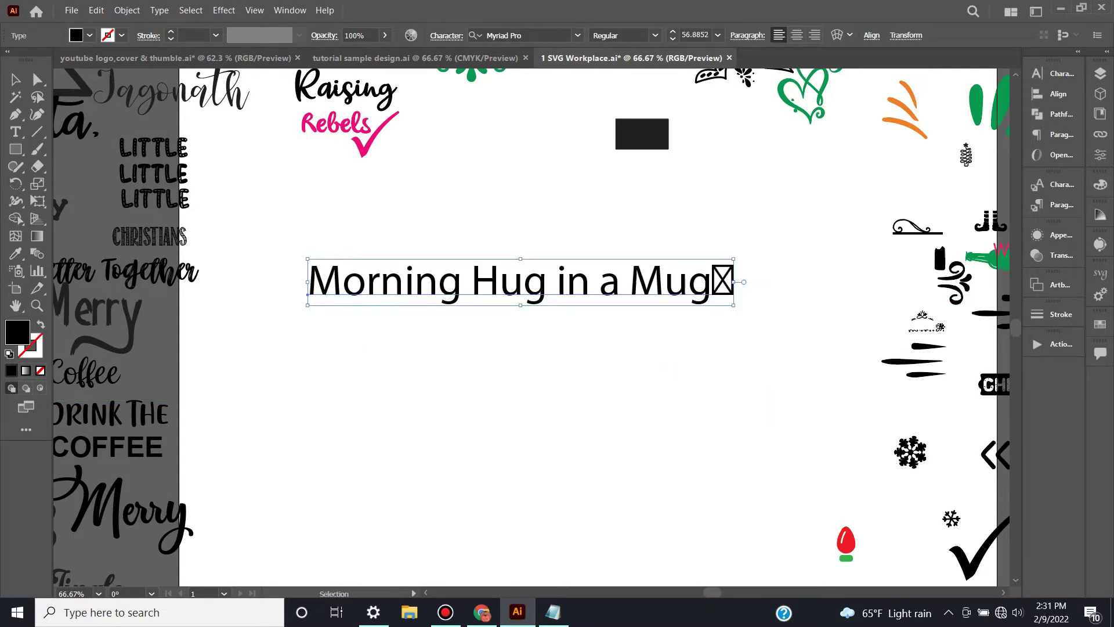
- Delete the stray trailing character after 'Mug'
{"action": "double_click", "coordinate": [712, 282]}
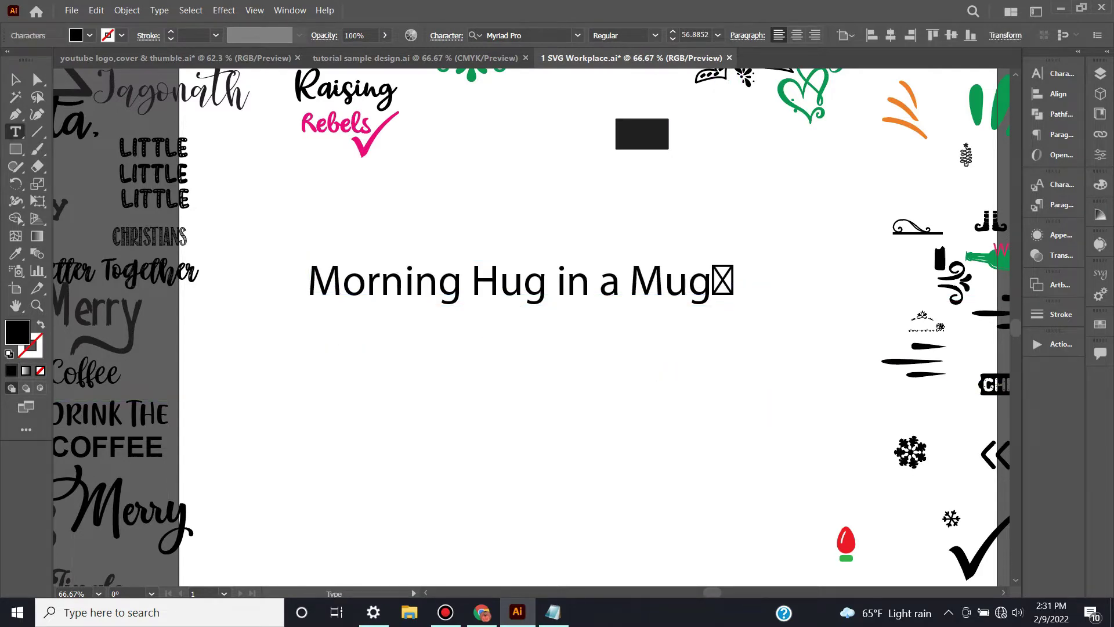
{"action": "key", "text": "shift+Right"}
{"action": "key", "text": "BackSpace"}
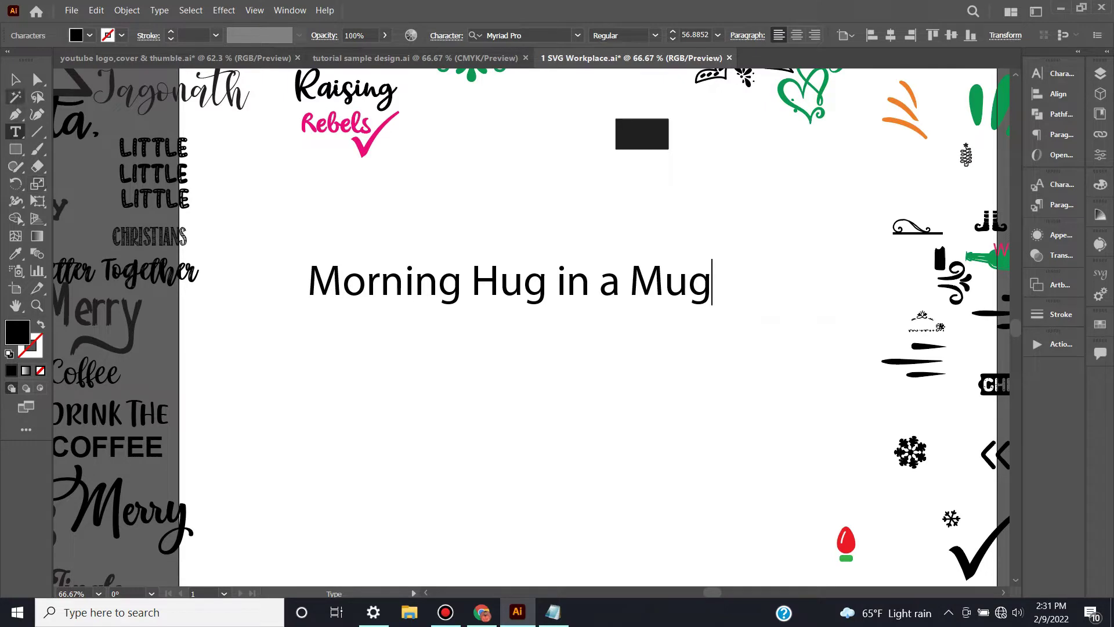
{"action": "left_click", "coordinate": [15, 80]}
- Cut 'Hug' out of the line and paste it as a separate text object below
{"action": "double_click", "coordinate": [530, 273]}
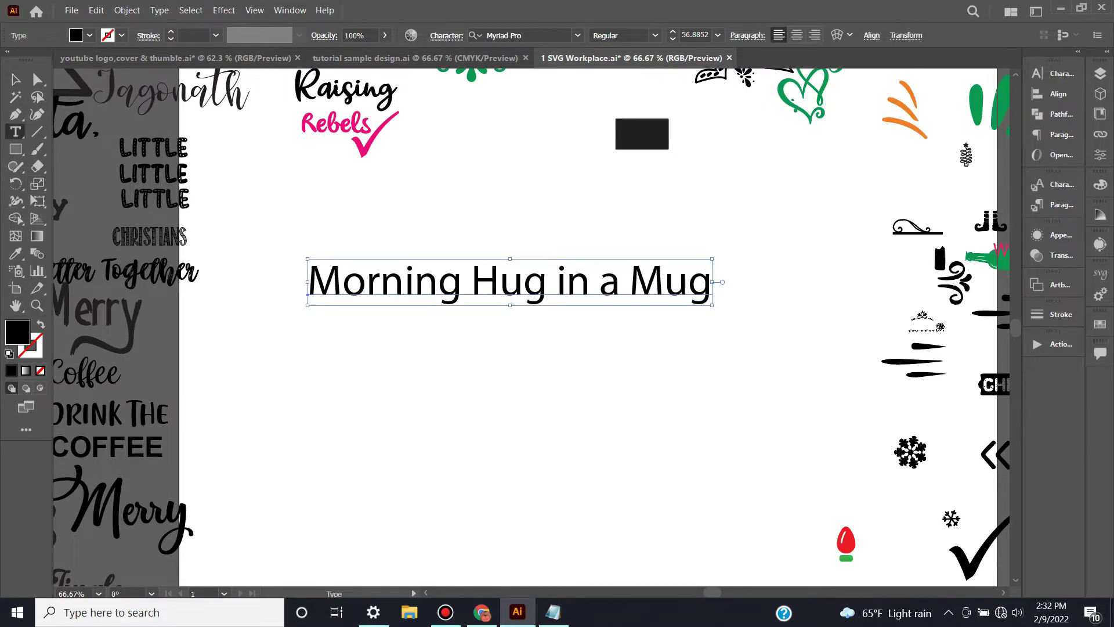
{"action": "key", "text": "shift+Right"}
{"action": "key", "text": "shift+Right"}
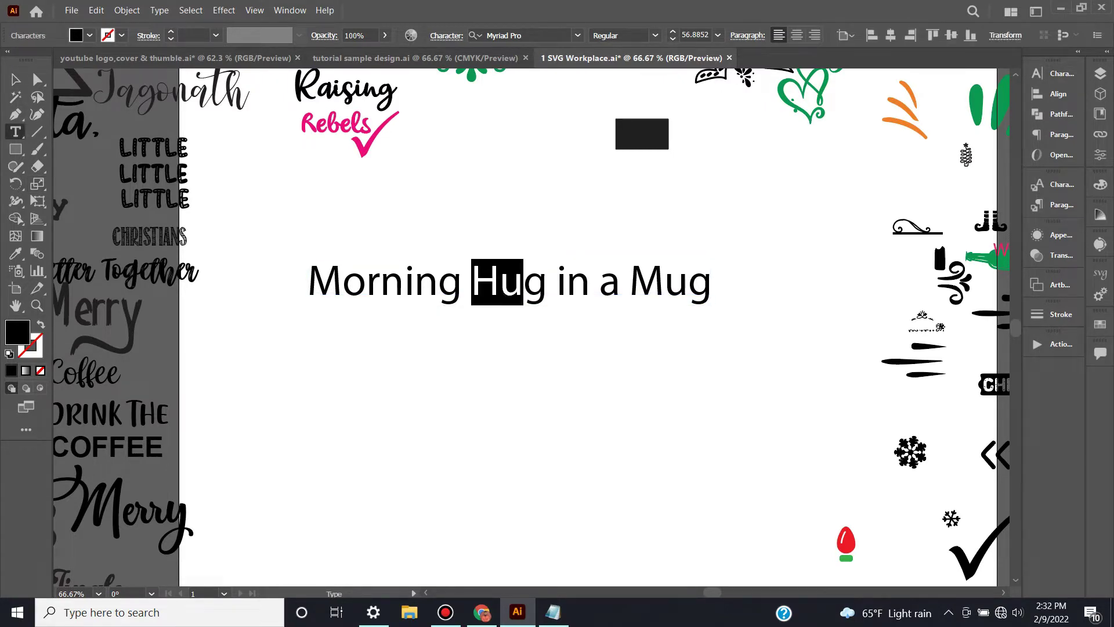
{"action": "key", "text": "shift+Right"}
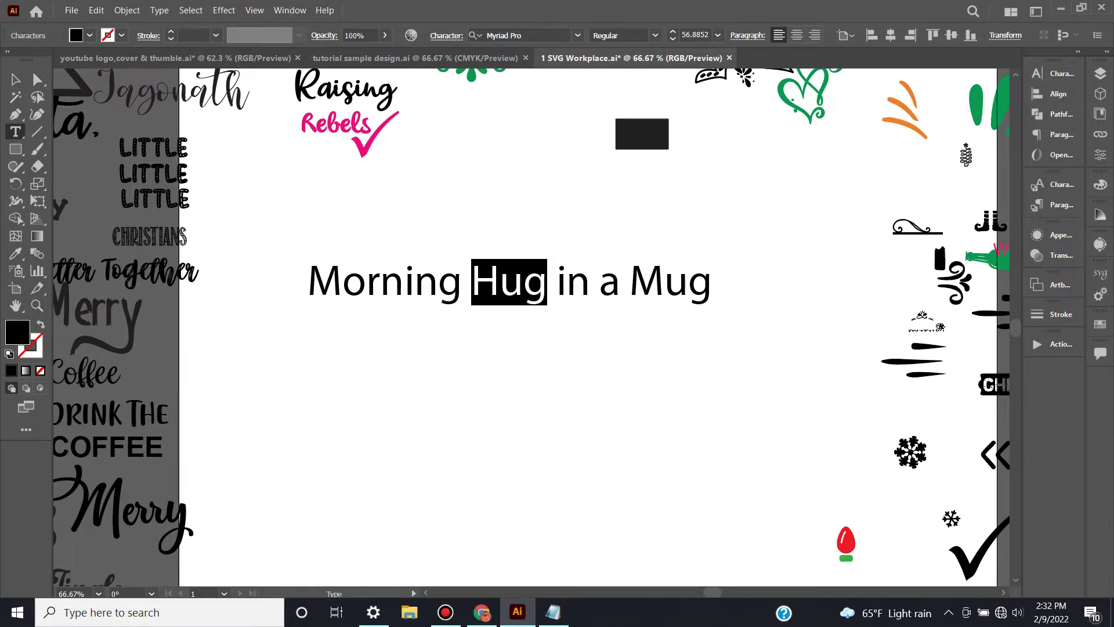
{"action": "key", "text": "BackSpace"}
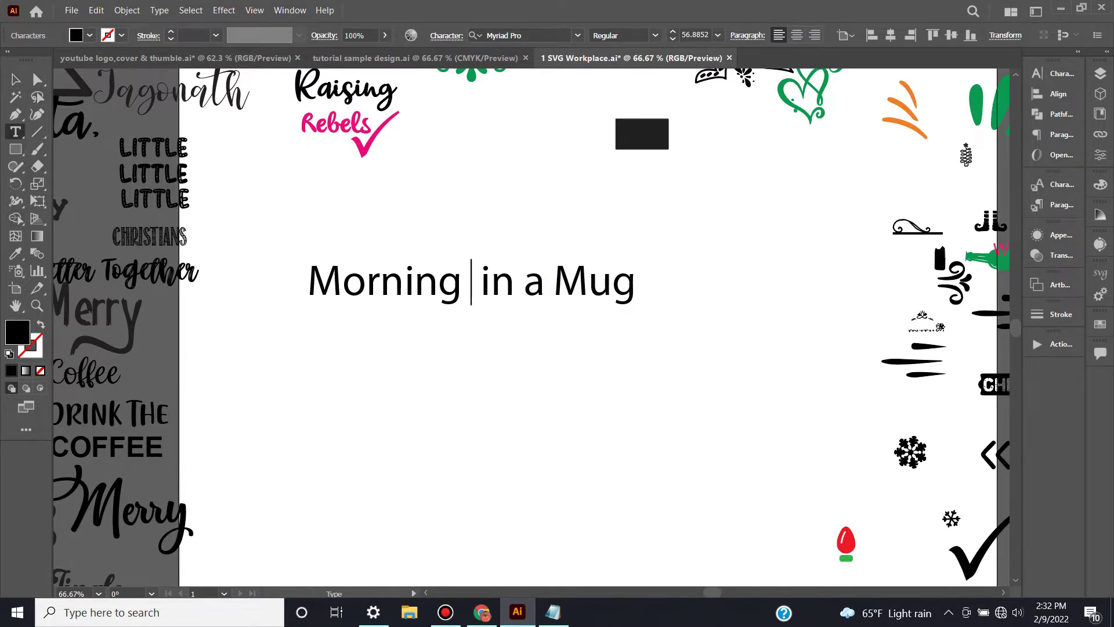
{"action": "key", "text": "Escape"}
{"action": "key", "text": "ctrl+shift+a"}
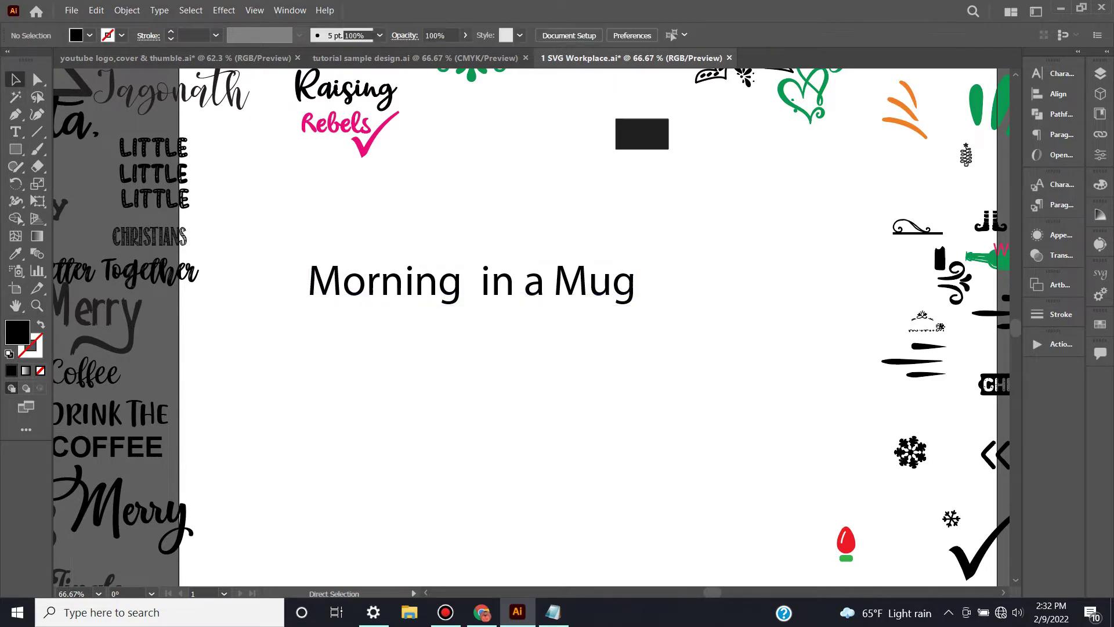
{"action": "key", "text": "ctrl+v"}
{"action": "left_click_drag", "start_coordinate": [480, 339], "coordinate": [431, 340]}
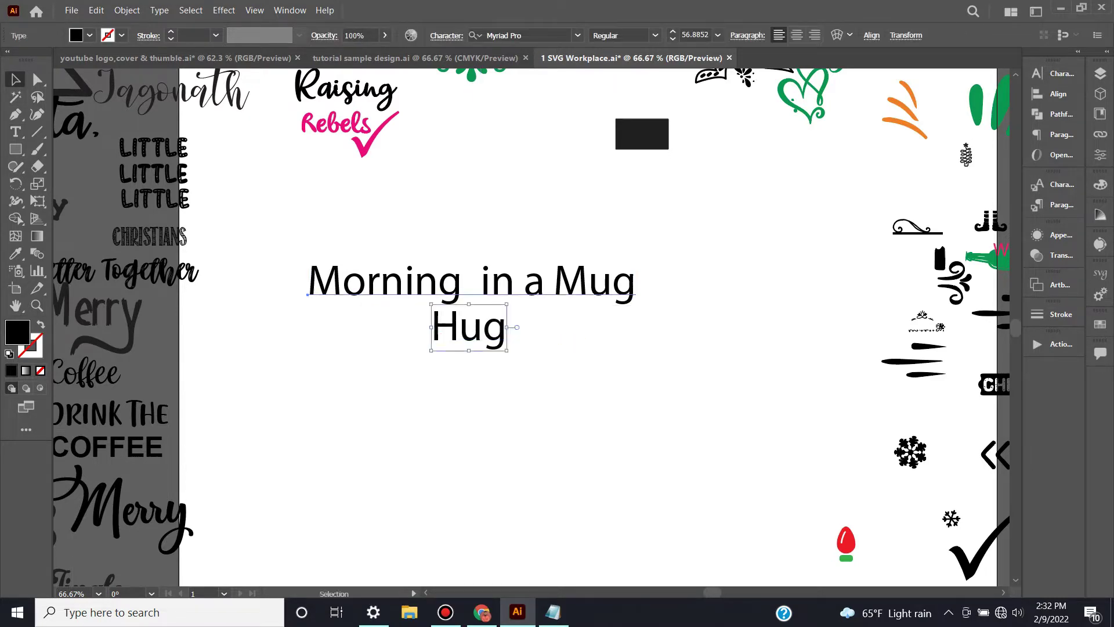
- Cut 'in a' out of the line and set it on its own line under Hug
{"action": "key", "text": "t"}
{"action": "left_click_drag", "start_coordinate": [481, 281], "coordinate": [544, 281]}
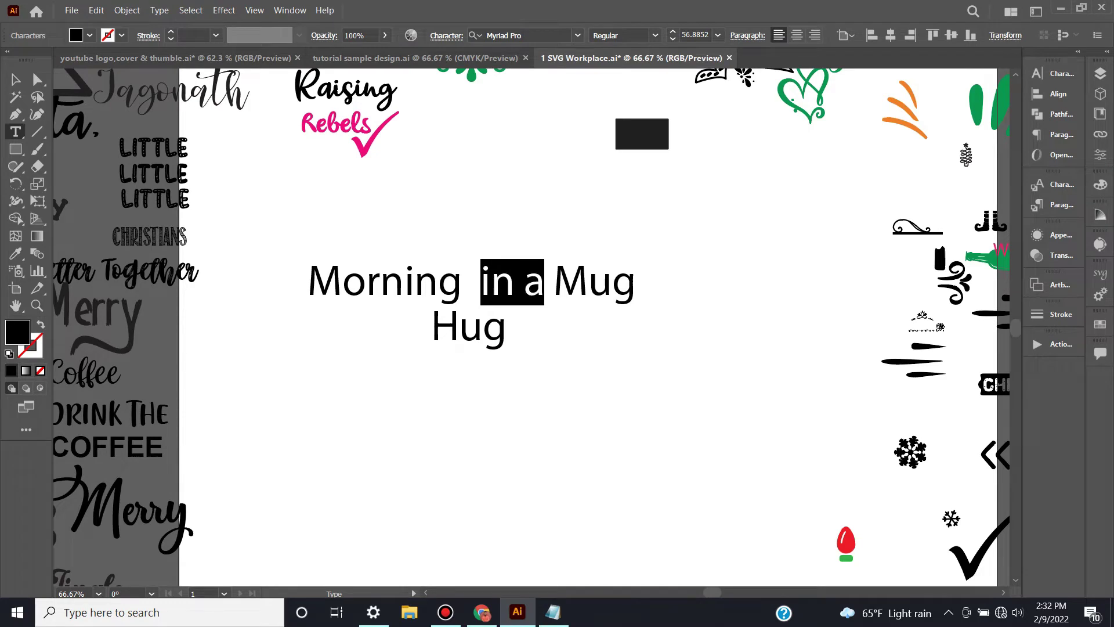
{"action": "key", "text": "BackSpace"}
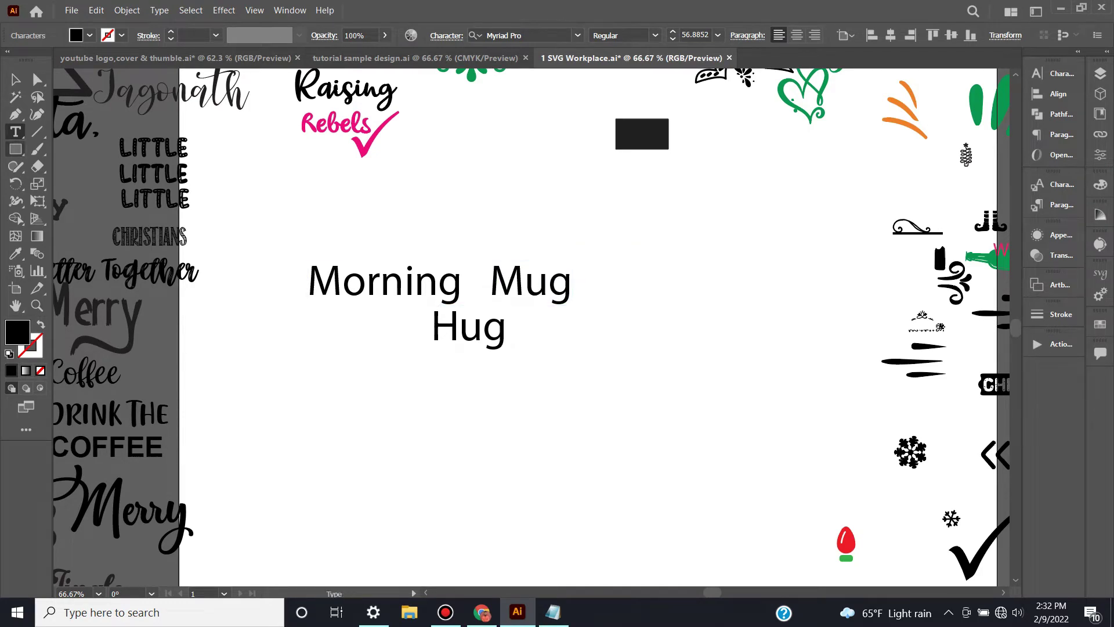
{"action": "left_click", "coordinate": [16, 79]}
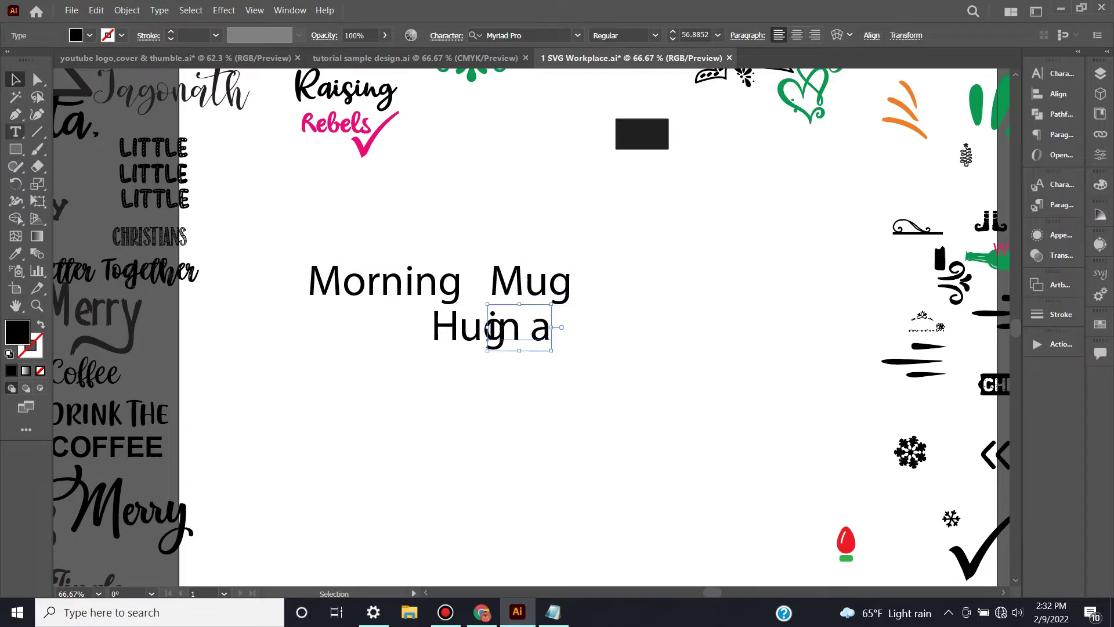
{"action": "left_click_drag", "start_coordinate": [487, 340], "coordinate": [486, 392]}
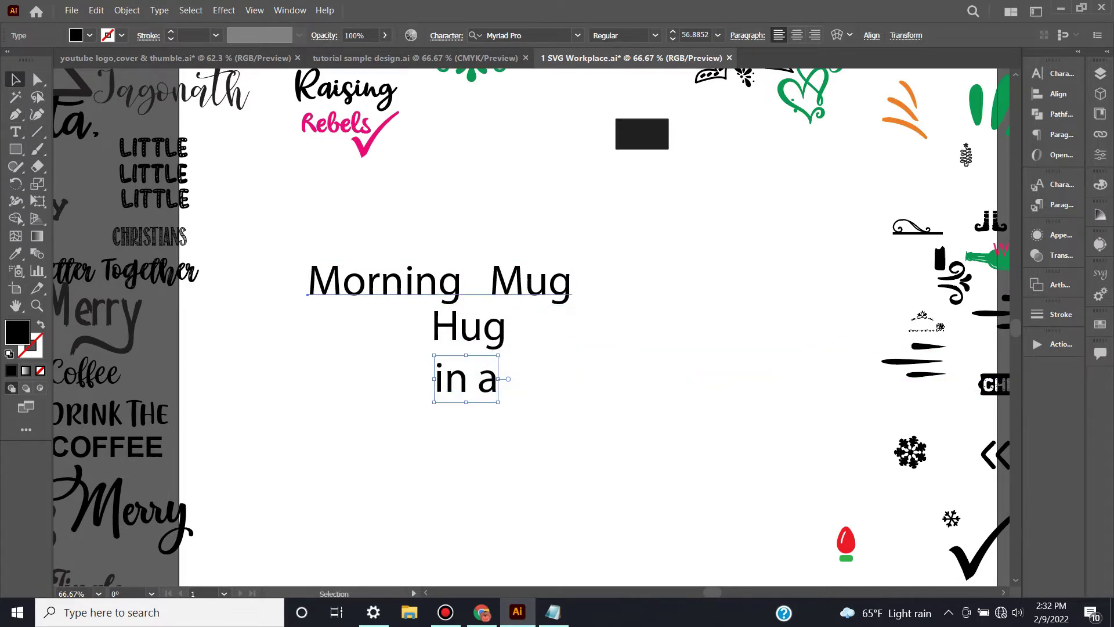
{"action": "left_click_drag", "start_coordinate": [496, 283], "coordinate": [613, 272]}
- Cut 'Mug' from the line, leaving 'Morning' on its own
{"action": "double_click", "coordinate": [531, 271]}
{"action": "key", "text": "BackSpace"}
{"action": "key", "text": "Escape"}
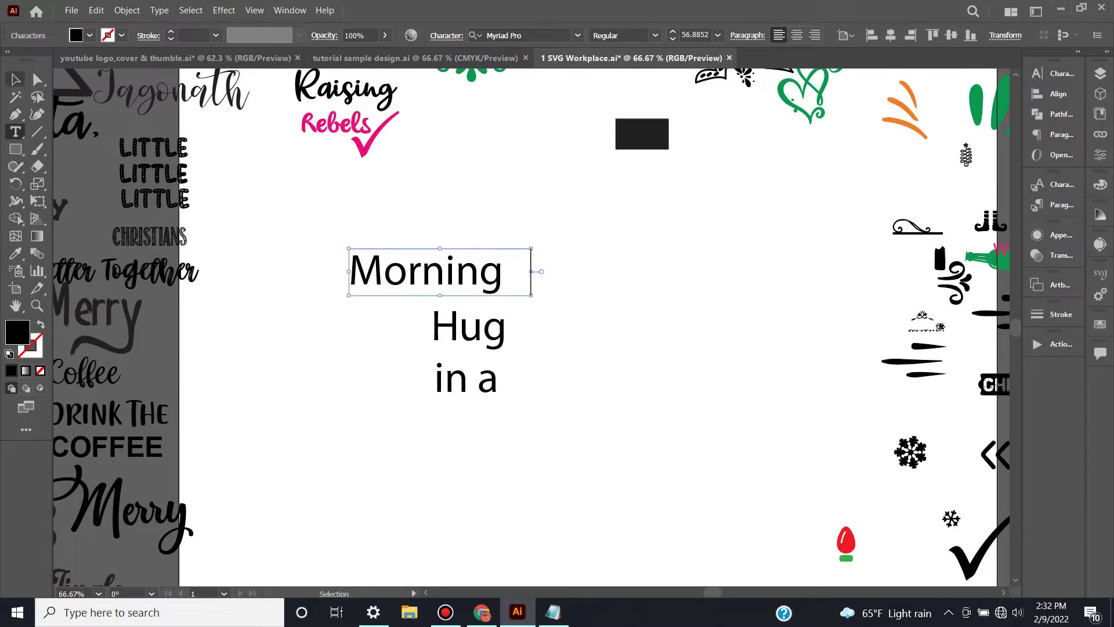
- Place Mug beside Morning and nudge Hug and 'in a' down and right
{"action": "left_click_drag", "start_coordinate": [499, 328], "coordinate": [636, 282]}
{"action": "type", "text": "Mug"}
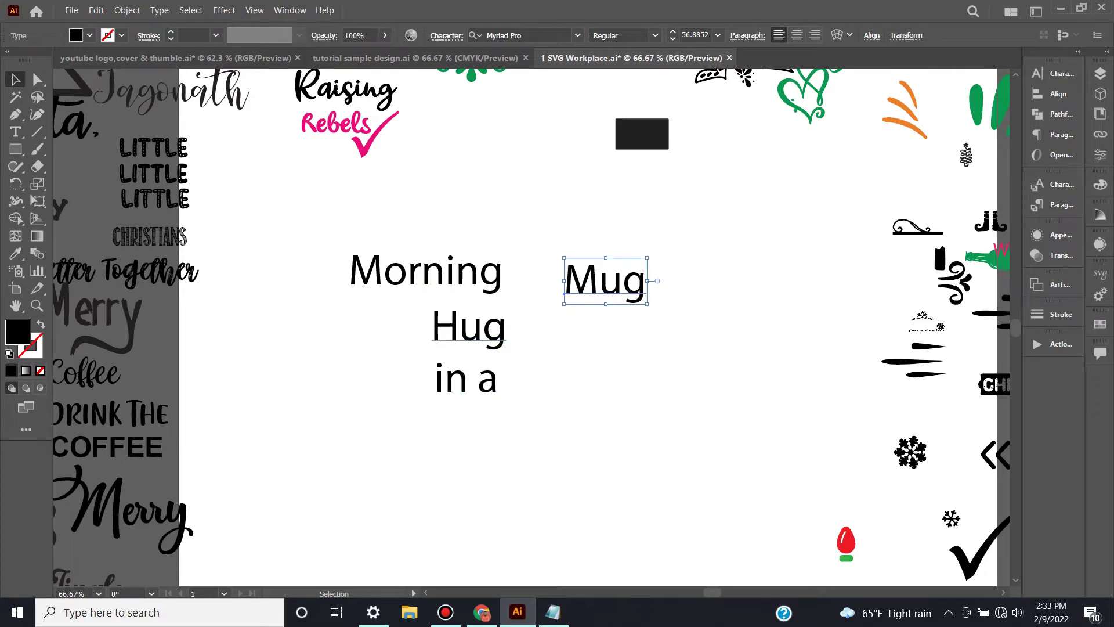
{"action": "left_click_drag", "start_coordinate": [468, 327], "coordinate": [529, 343]}
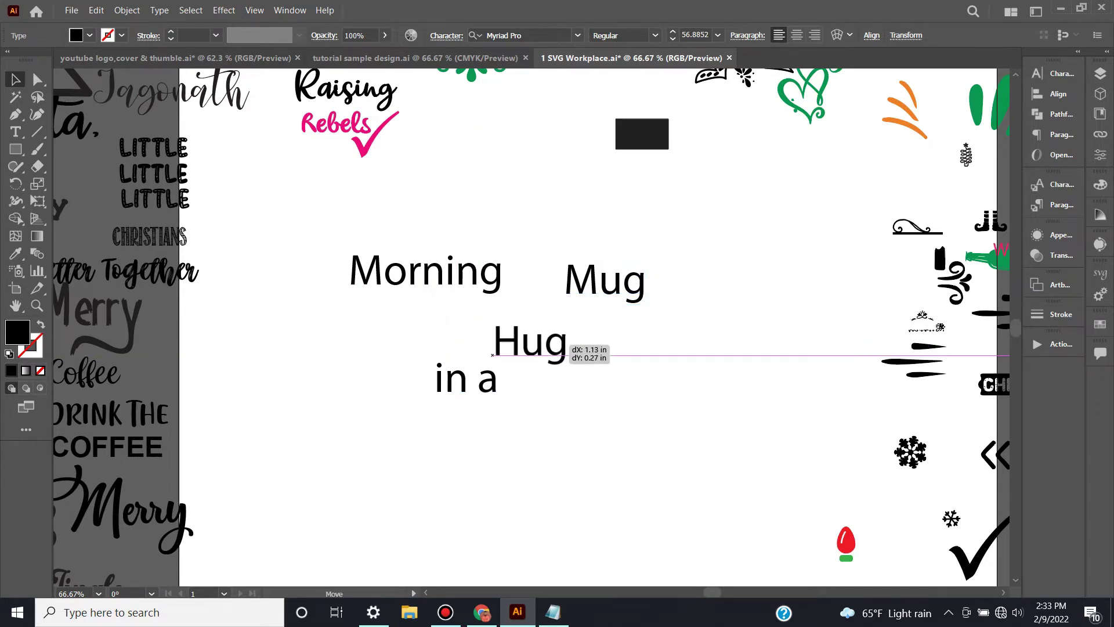
{"action": "left_click_drag", "start_coordinate": [497, 378], "coordinate": [519, 410]}
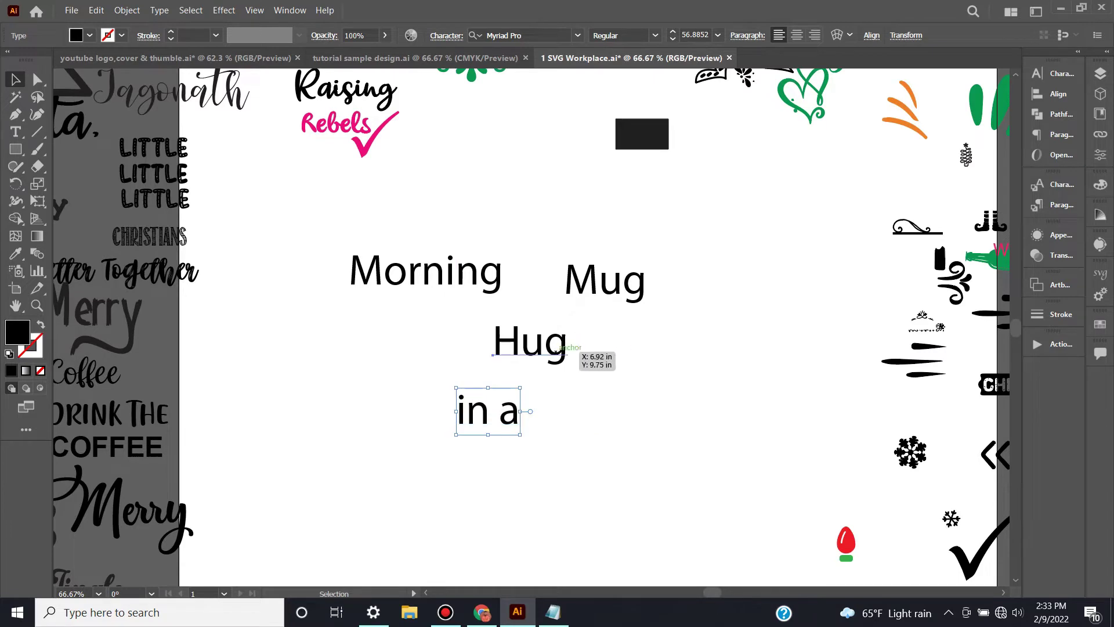
{"action": "left_click_drag", "start_coordinate": [555, 347], "coordinate": [581, 352]}
{"action": "key", "text": "alt+Tab"}
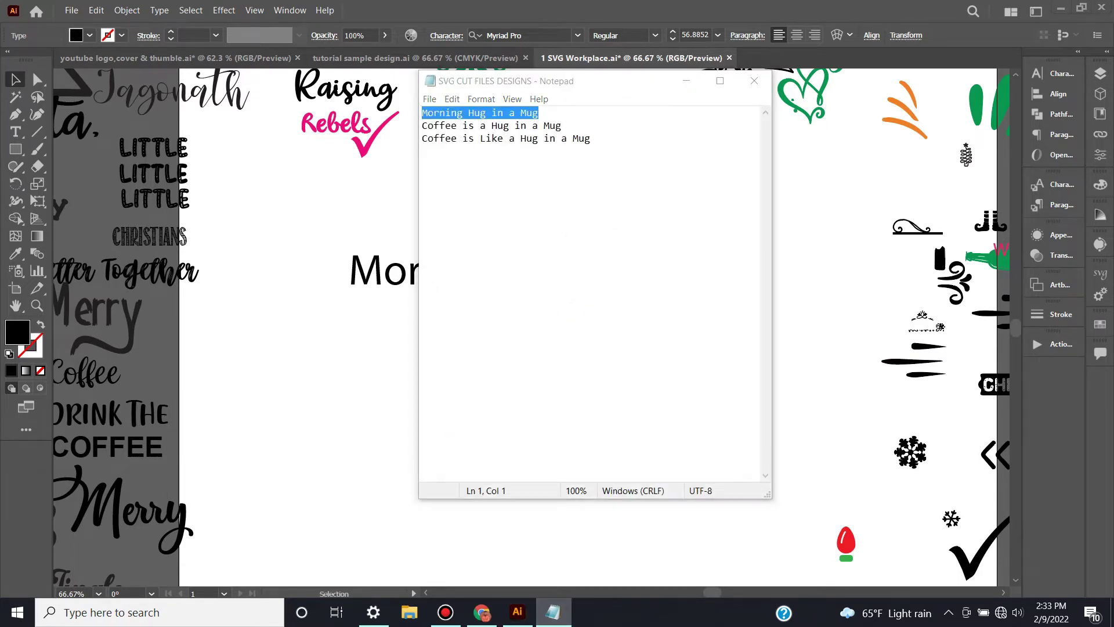
{"action": "key", "text": "alt+Tab"}
- Stack Hug, 'in a' and Mug closely beneath Morning
{"action": "left_click_drag", "start_coordinate": [556, 348], "coordinate": [473, 323]}
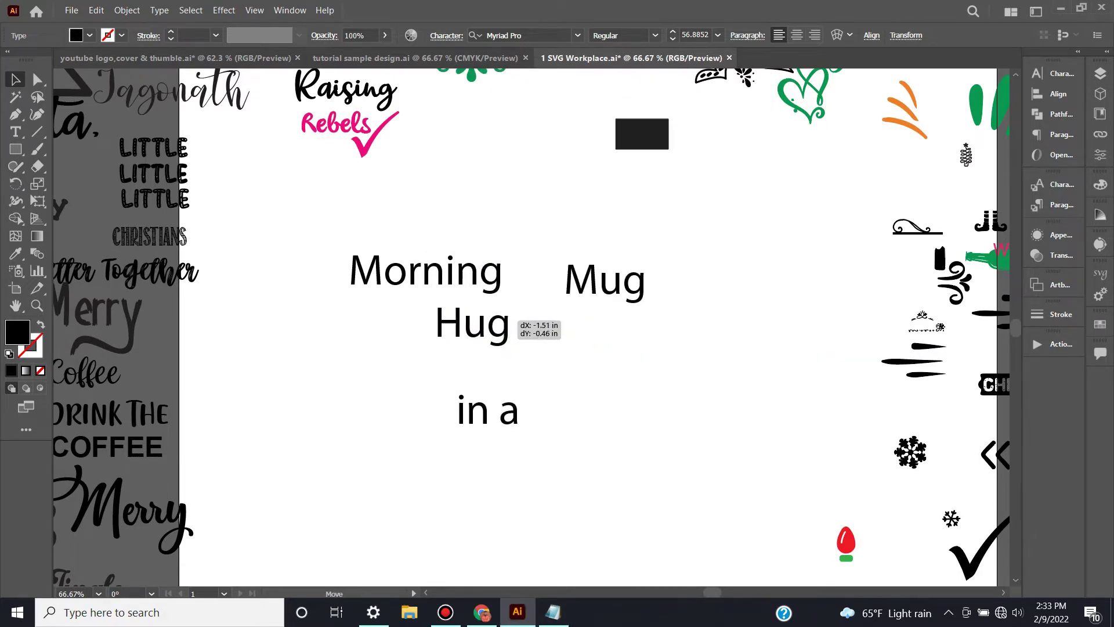
{"action": "mouse_move", "coordinate": [516, 409]}
{"action": "left_mouse_down"}
{"action": "mouse_move", "coordinate": [531, 374]}
{"action": "mouse_move", "coordinate": [359, 385]}
{"action": "left_mouse_up"}
{"action": "left_click_drag", "start_coordinate": [605, 281], "coordinate": [503, 409]}
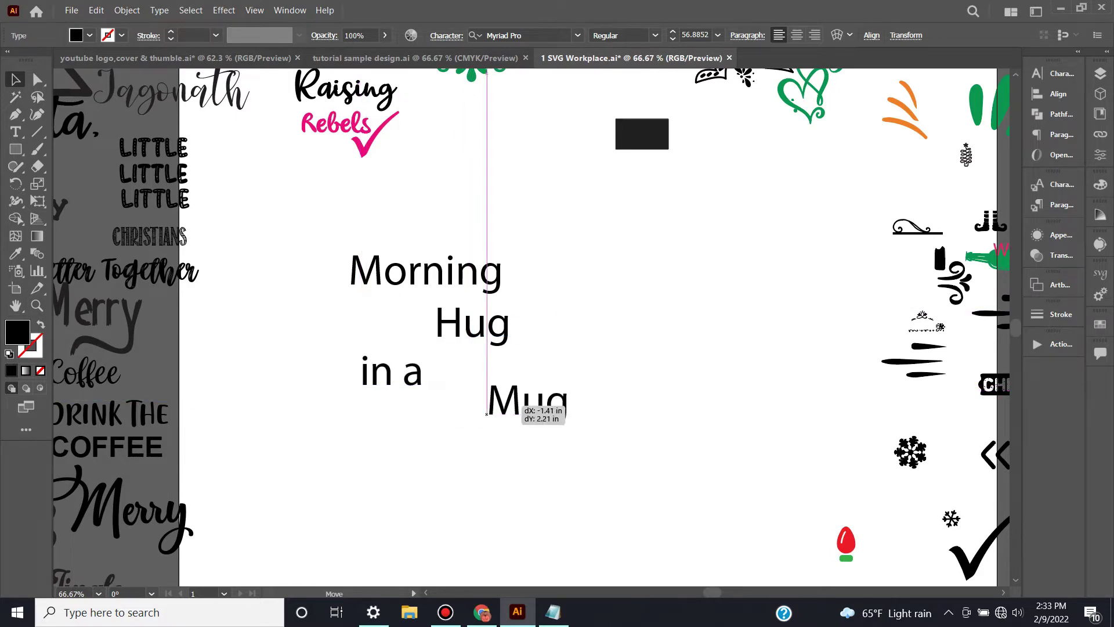
{"action": "left_click_drag", "start_coordinate": [434, 338], "coordinate": [387, 331]}
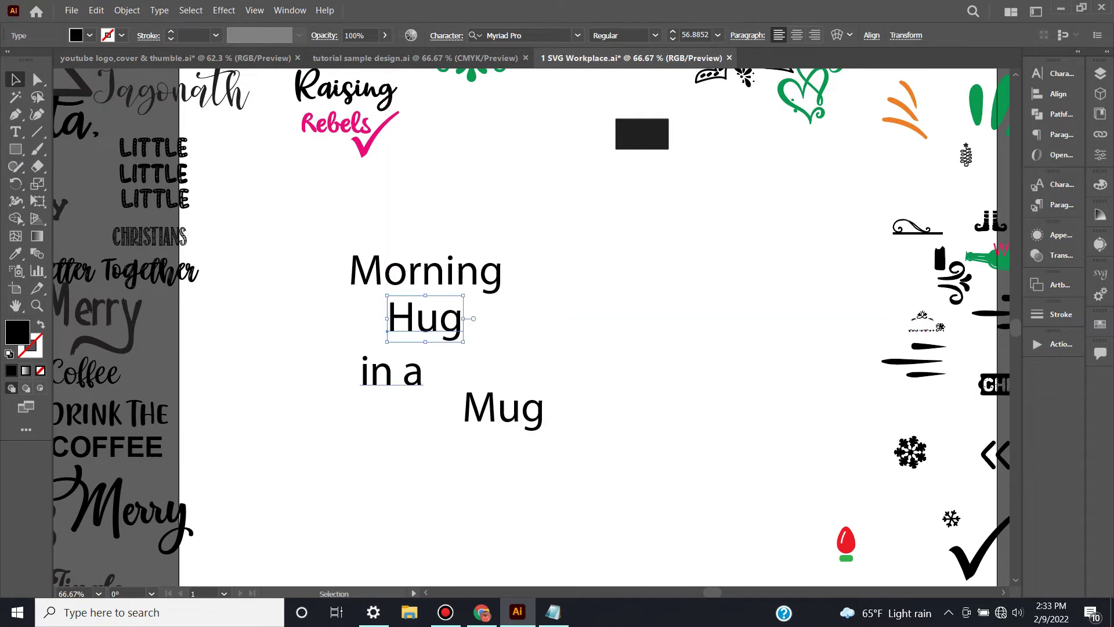
{"action": "left_click_drag", "start_coordinate": [362, 383], "coordinate": [388, 364]}
{"action": "left_click_drag", "start_coordinate": [463, 425], "coordinate": [380, 406]}
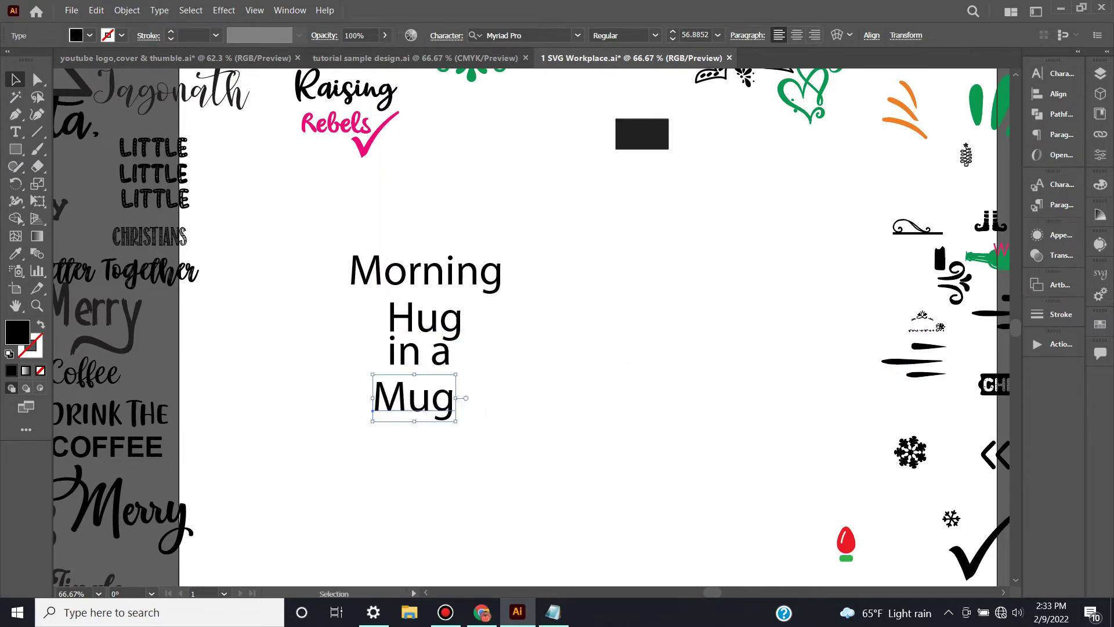
{"action": "key", "text": "ctrl+minus"}
{"action": "left_click", "coordinate": [438, 299]}
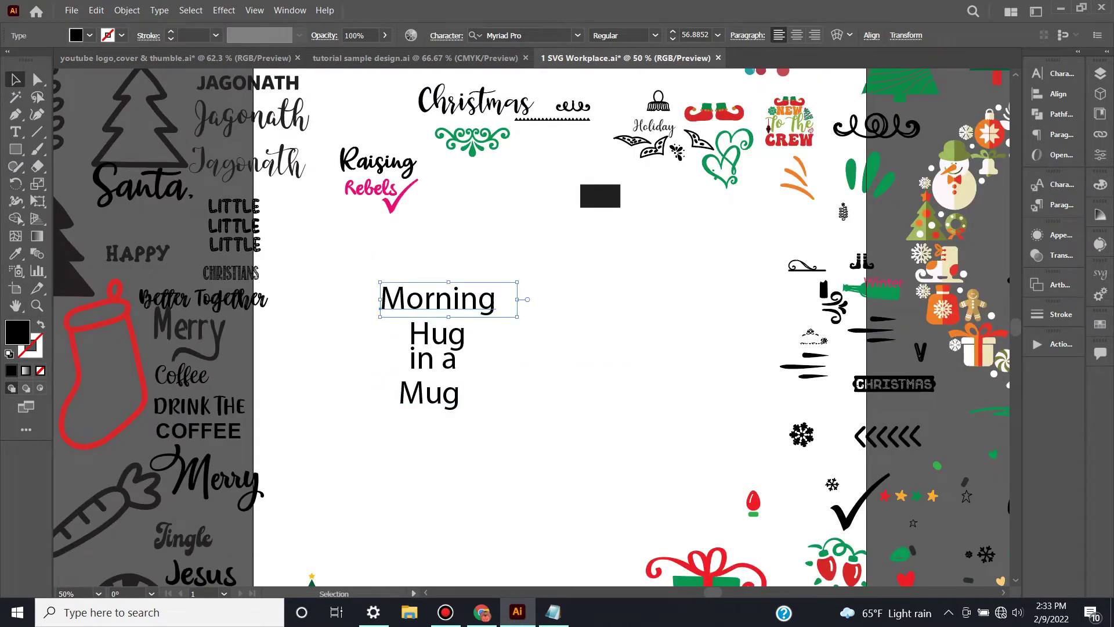
- Give MORNING the Sugar Donut Heart font from LITTLE, scale it up and move it above
{"action": "key", "text": "i"}
{"action": "left_click", "coordinate": [168, 192]}
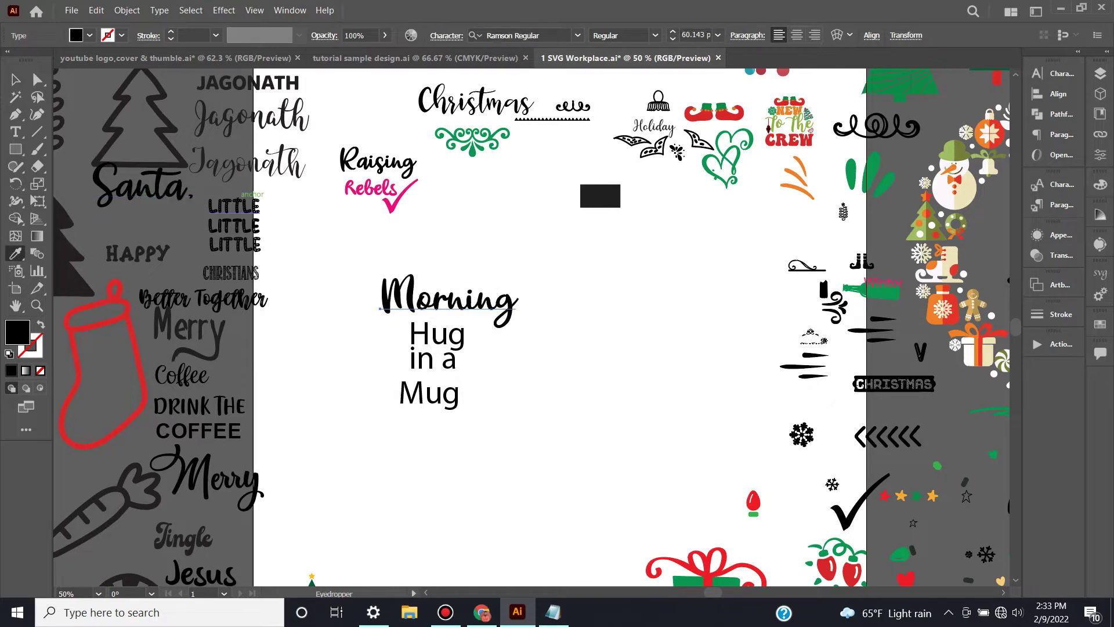
{"action": "left_click", "coordinate": [242, 206]}
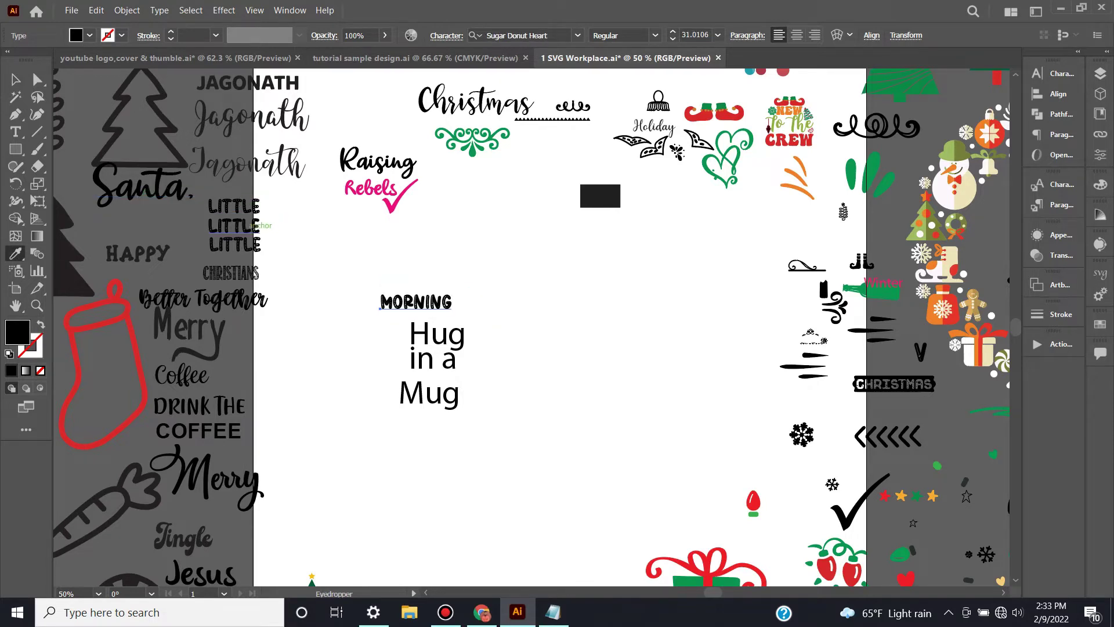
{"action": "key", "text": "v"}
{"action": "left_click_drag", "start_coordinate": [452, 314], "coordinate": [521, 343]}
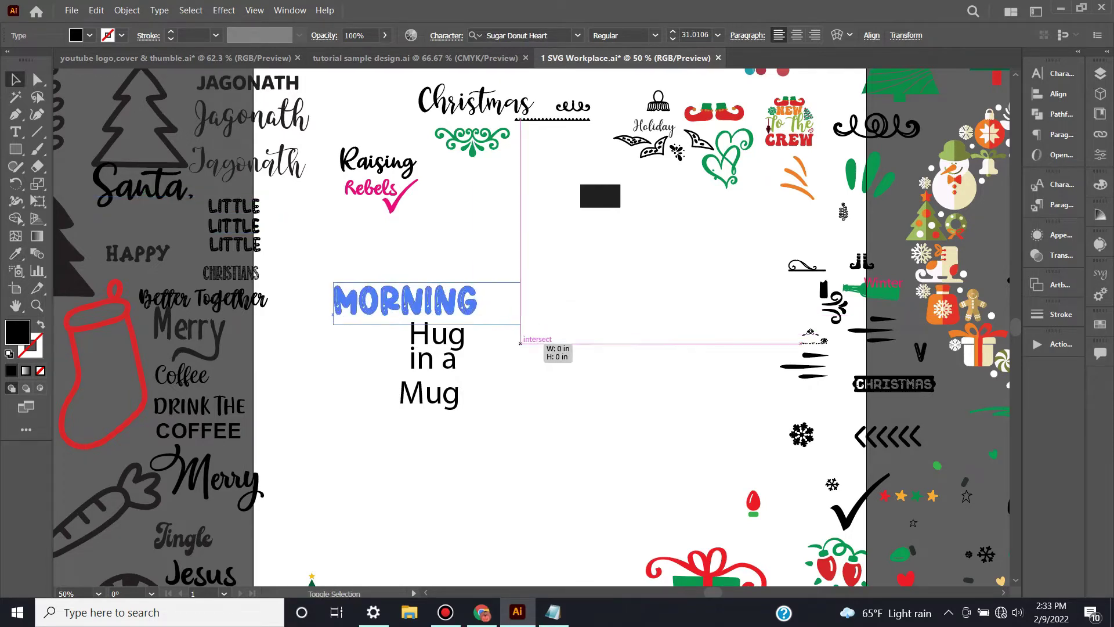
{"action": "left_click_drag", "start_coordinate": [406, 300], "coordinate": [514, 283]}
- Copy MORNING's font onto Hug, enlarge it, and place HUG under MORNING
{"action": "left_click", "coordinate": [438, 334]}
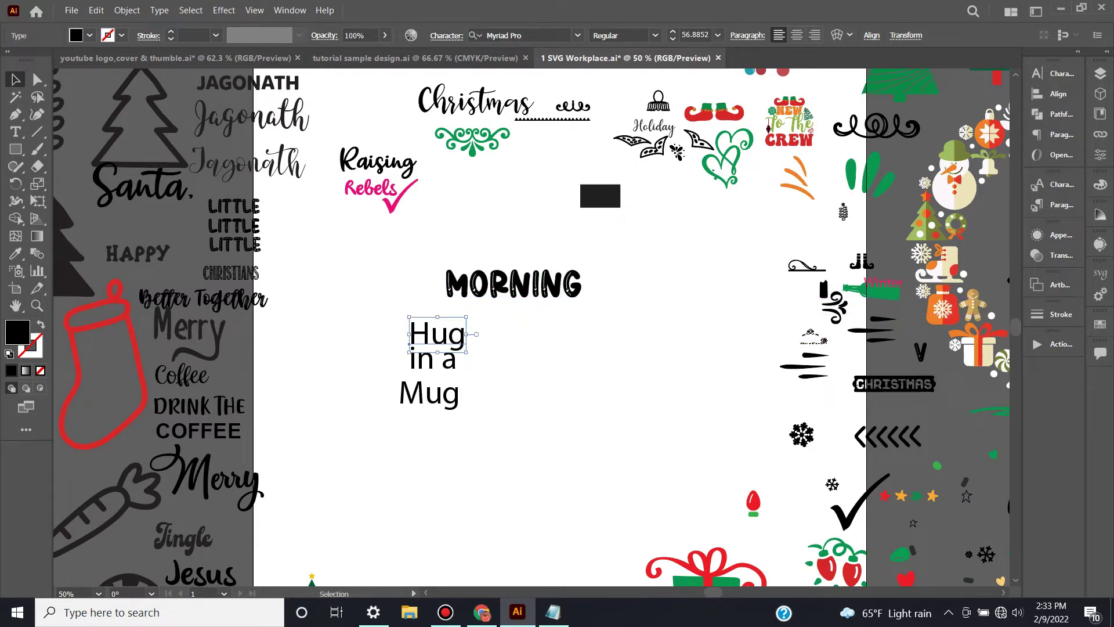
{"action": "key", "text": "i"}
{"action": "left_click", "coordinate": [499, 281]}
{"action": "key", "text": "v"}
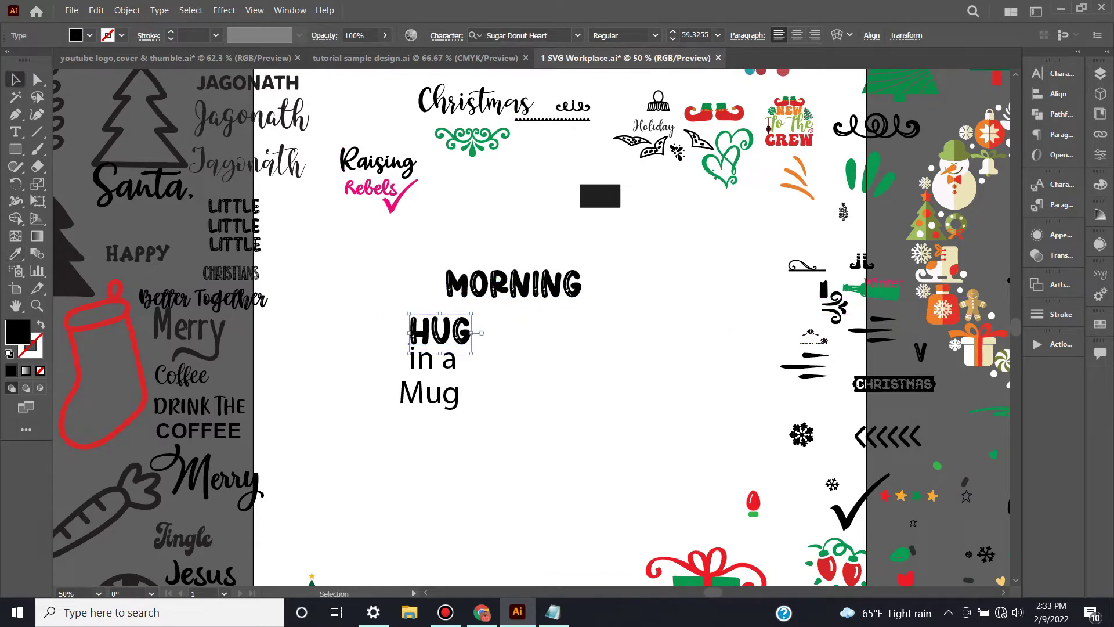
{"action": "left_click_drag", "start_coordinate": [409, 314], "coordinate": [385, 302]}
{"action": "left_click_drag", "start_coordinate": [386, 351], "coordinate": [458, 348]}
- Copy MORNING's font onto 'in a' and place IN A under HUG
{"action": "left_click", "coordinate": [450, 359]}
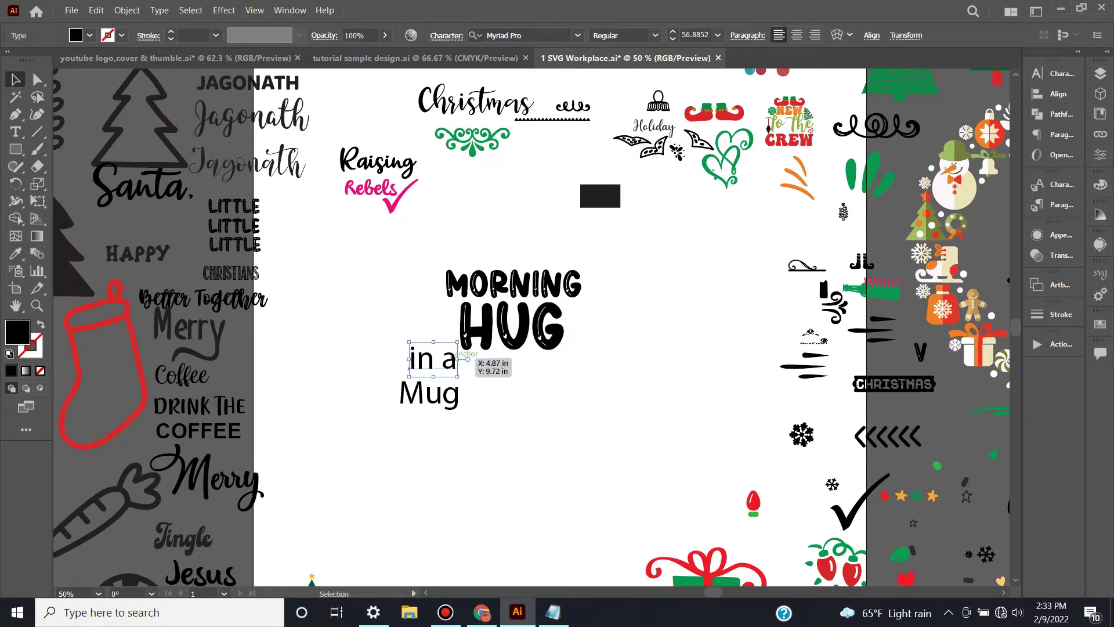
{"action": "key", "text": "i"}
{"action": "left_click", "coordinate": [540, 284]}
{"action": "key", "text": "v"}
{"action": "left_click_drag", "start_coordinate": [473, 359], "coordinate": [532, 373]}
- Copy MORNING's font onto Mug and set MUG below IN A
{"action": "left_click", "coordinate": [433, 396]}
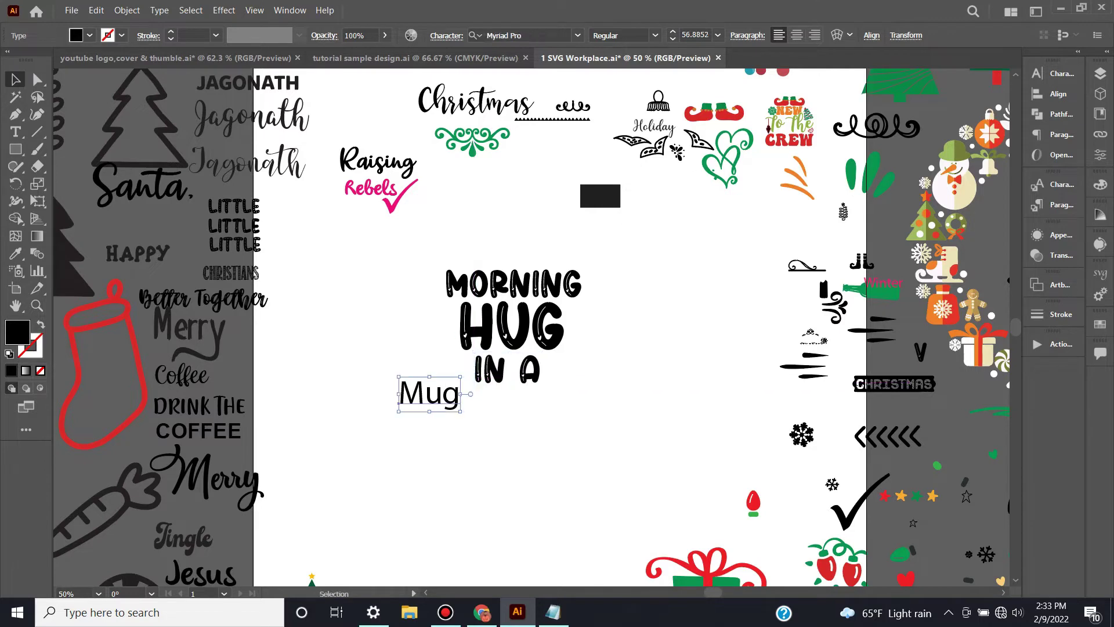
{"action": "key", "text": "i"}
{"action": "left_click", "coordinate": [528, 284]}
{"action": "key", "text": "v"}
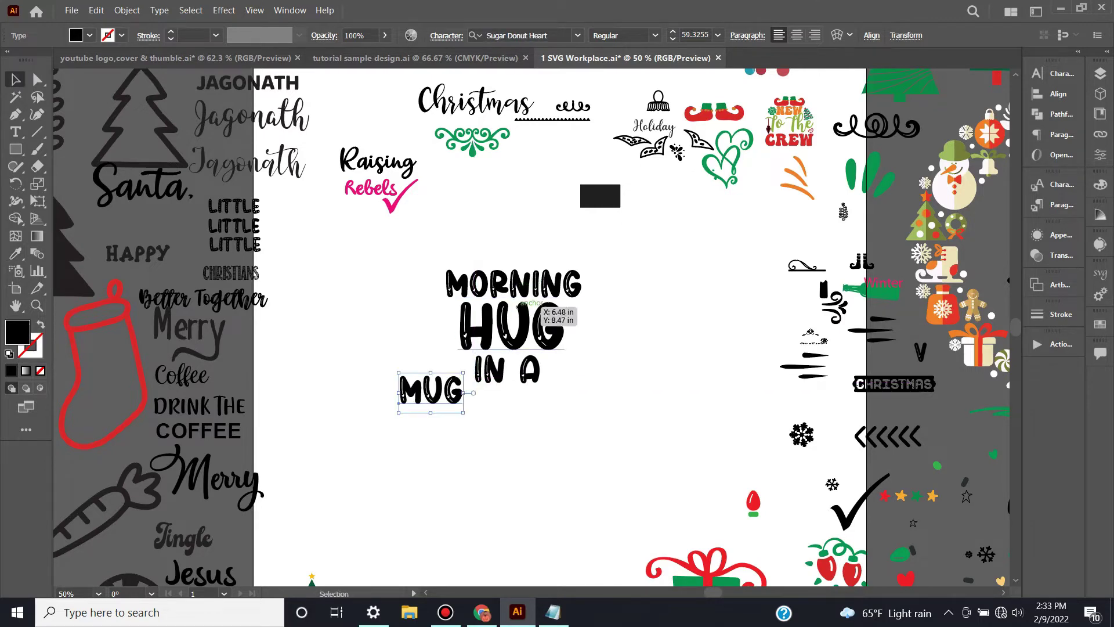
{"action": "left_click_drag", "start_coordinate": [462, 374], "coordinate": [539, 397]}
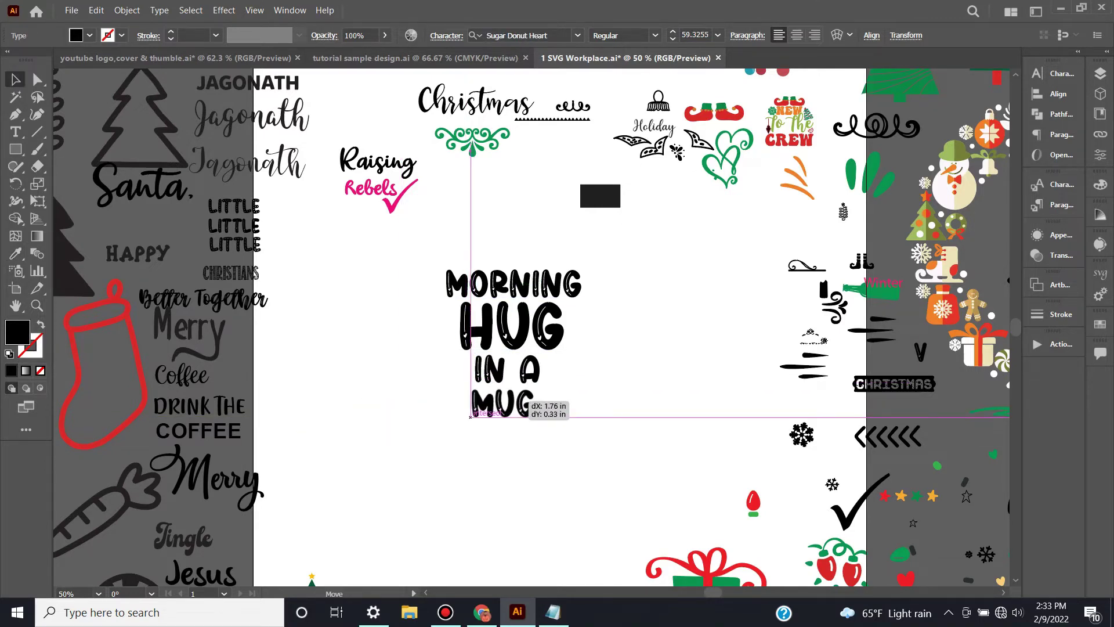
{"action": "left_click_drag", "start_coordinate": [537, 400], "coordinate": [532, 400]}
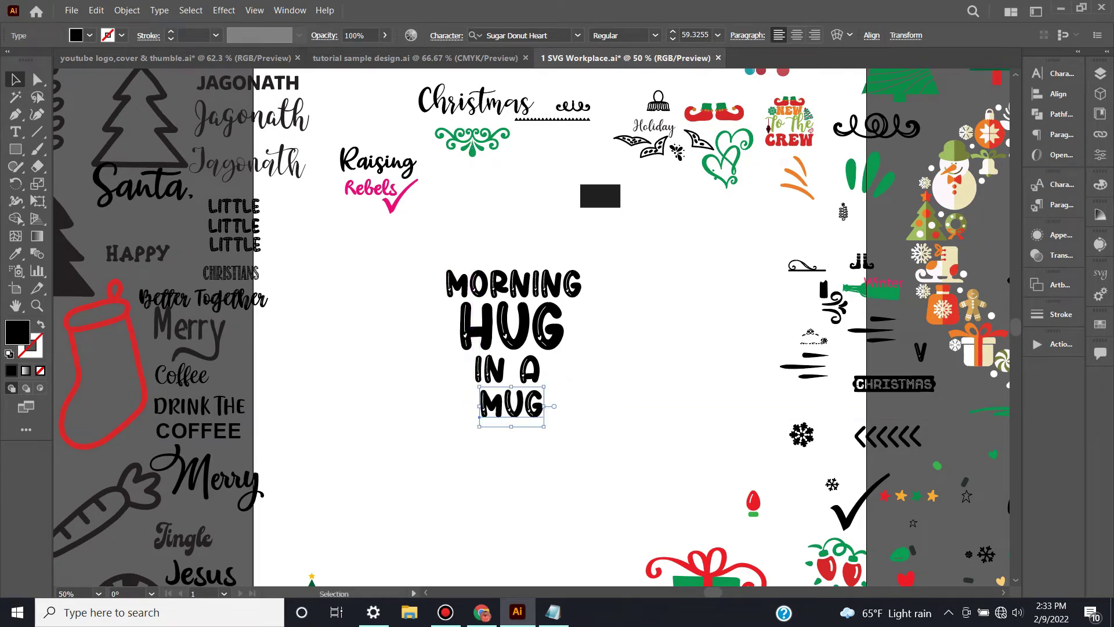
{"action": "key", "text": "ctrl+shift+a"}
{"action": "key", "text": "ctrl+equal"}
{"action": "key", "text": "ctrl+equal"}
- Scale up MORNING and HUG, nudging HUG slightly upward
{"action": "scroll", "coordinate": [531, 325], "scroll_direction": "up", "scroll_amount": 1}
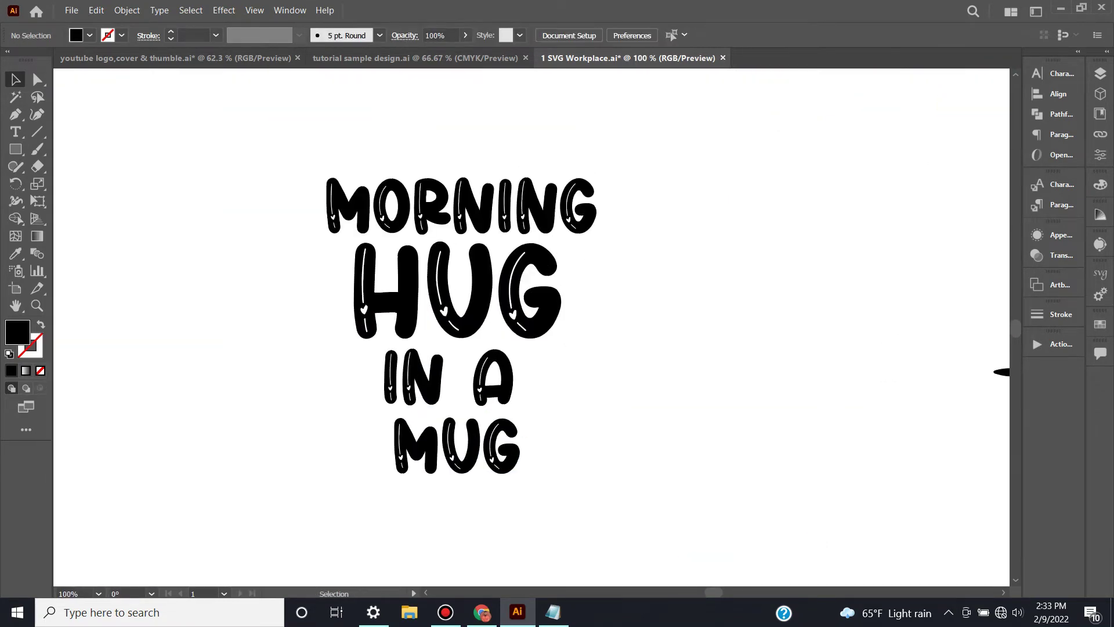
{"action": "scroll", "coordinate": [530, 325], "scroll_direction": "up", "scroll_amount": 2}
{"action": "left_click", "coordinate": [458, 261]}
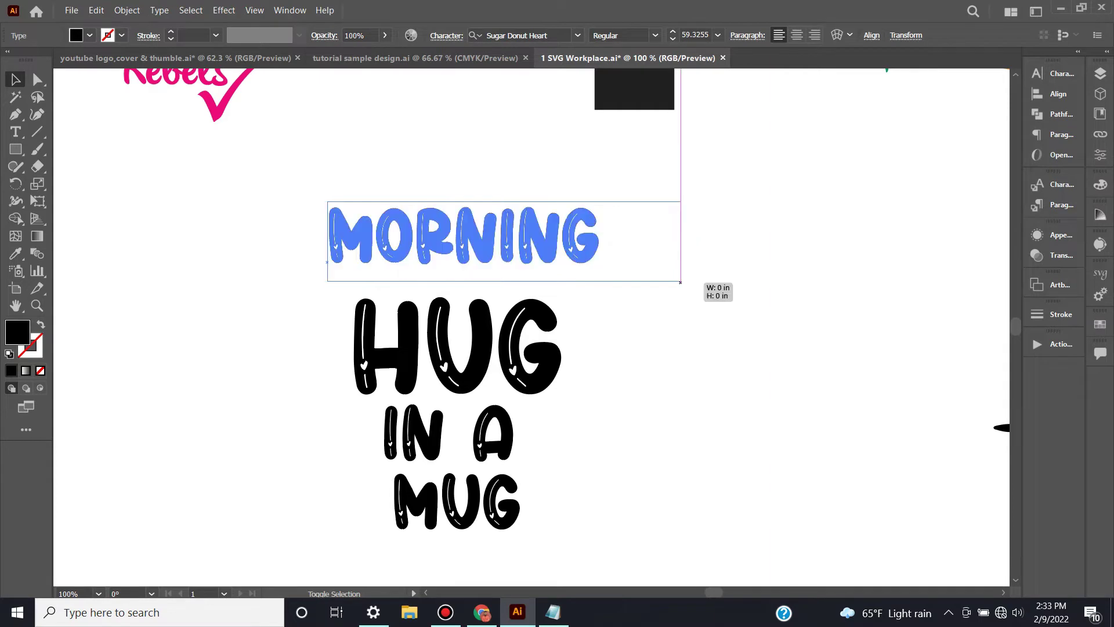
{"action": "left_click_drag", "start_coordinate": [684, 281], "coordinate": [747, 310]}
{"action": "left_click", "coordinate": [555, 361]}
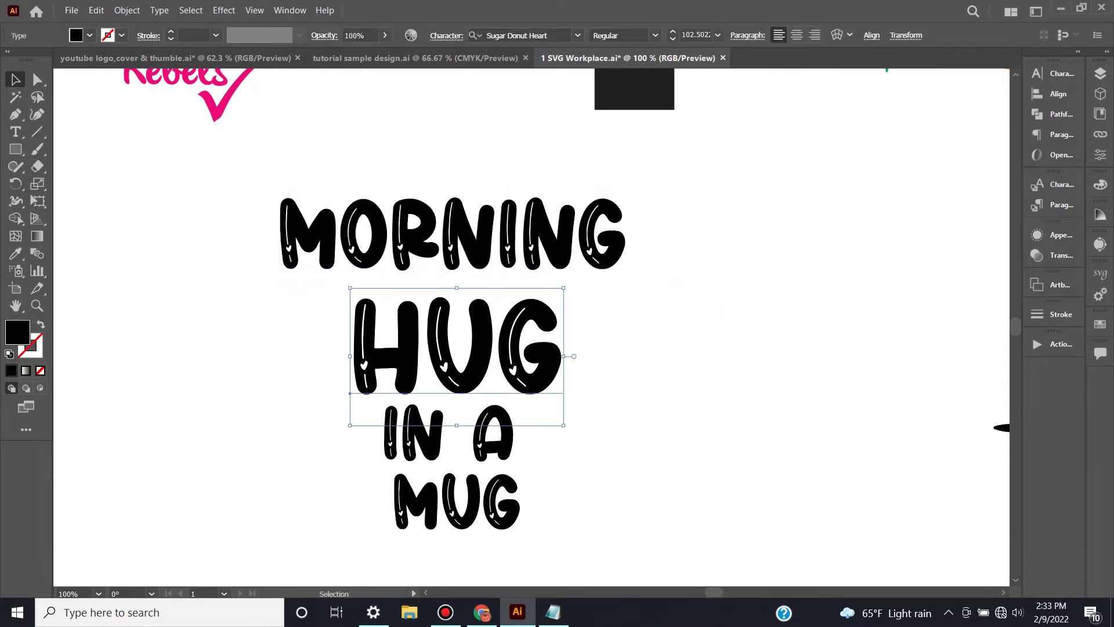
{"action": "mouse_move", "coordinate": [564, 425]}
{"action": "left_mouse_down"}
{"action": "mouse_move", "coordinate": [605, 452]}
{"action": "mouse_move", "coordinate": [615, 441]}
{"action": "left_mouse_up"}
{"action": "left_click_drag", "start_coordinate": [558, 377], "coordinate": [557, 372]}
- Move MUG aside, then enlarge IN A and align it under HUG
{"action": "left_click_drag", "start_coordinate": [459, 502], "coordinate": [834, 415]}
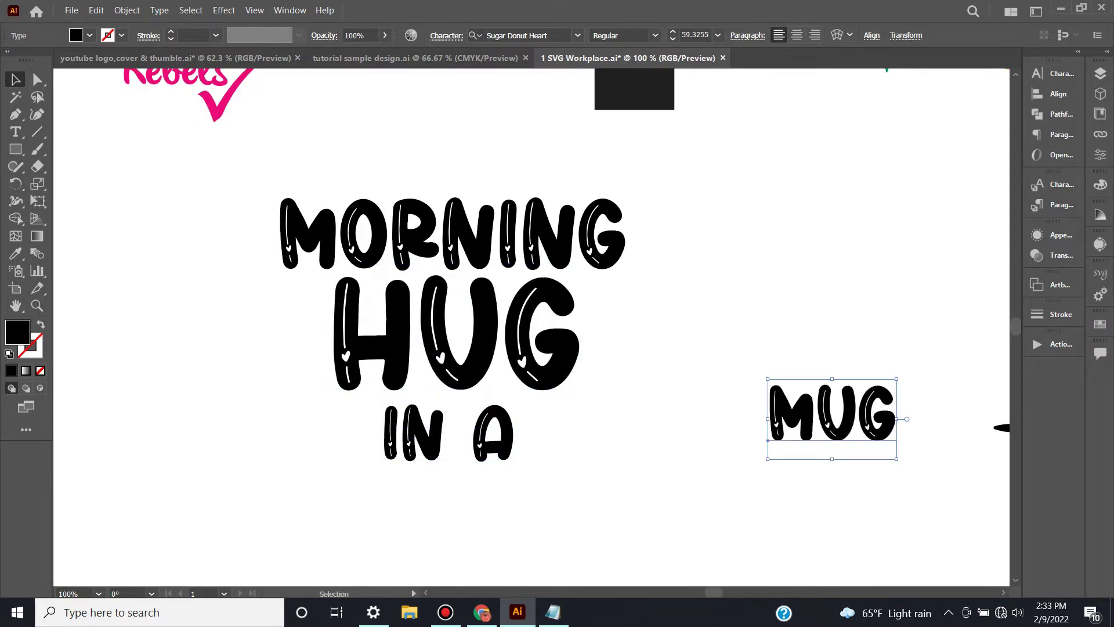
{"action": "left_click", "coordinate": [499, 441]}
{"action": "left_click_drag", "start_coordinate": [515, 460], "coordinate": [589, 506]}
{"action": "left_click_drag", "start_coordinate": [540, 442], "coordinate": [541, 454]}
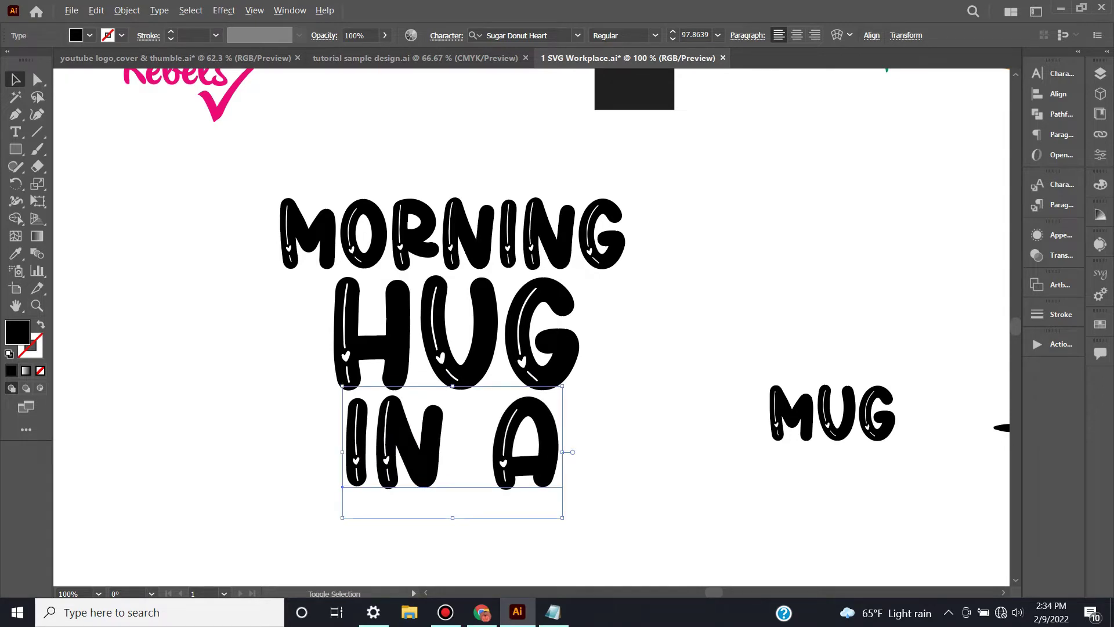
{"action": "left_click_drag", "start_coordinate": [562, 517], "coordinate": [543, 511]}
{"action": "left_click_drag", "start_coordinate": [362, 478], "coordinate": [365, 476]}
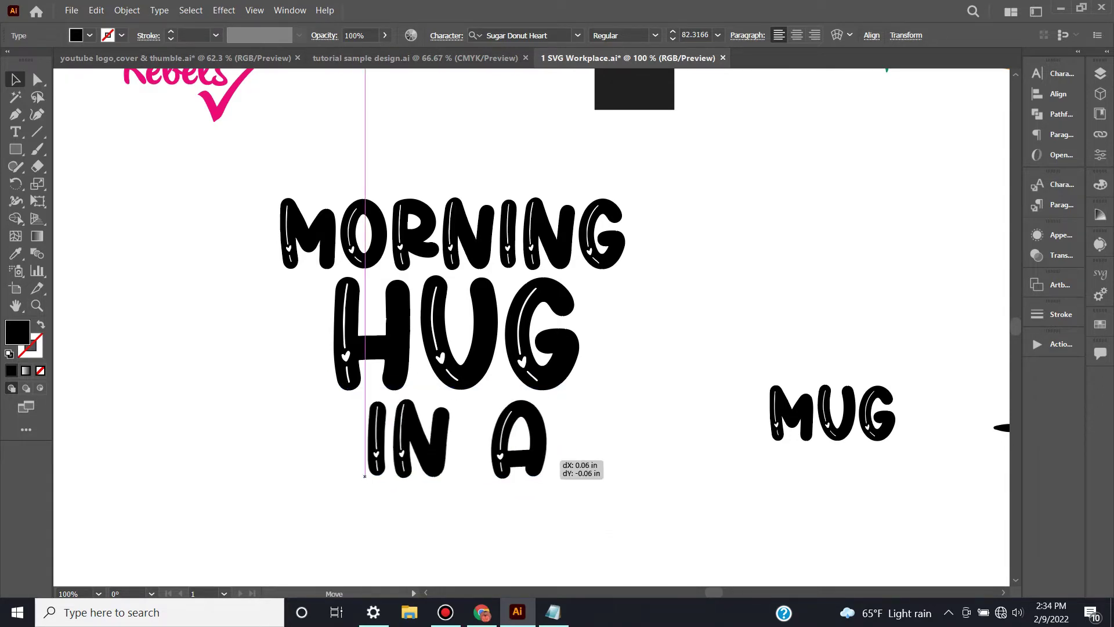
- Move MUG back beneath IN A and enlarge it to about 72.4 pt
{"action": "key", "text": "ctrl+minus"}
{"action": "scroll", "coordinate": [714, 380], "scroll_direction": "down", "scroll_amount": 2}
{"action": "mouse_move", "coordinate": [715, 380]}
{"action": "left_mouse_down"}
{"action": "mouse_move", "coordinate": [698, 369]}
{"action": "mouse_move", "coordinate": [480, 424]}
{"action": "left_mouse_up"}
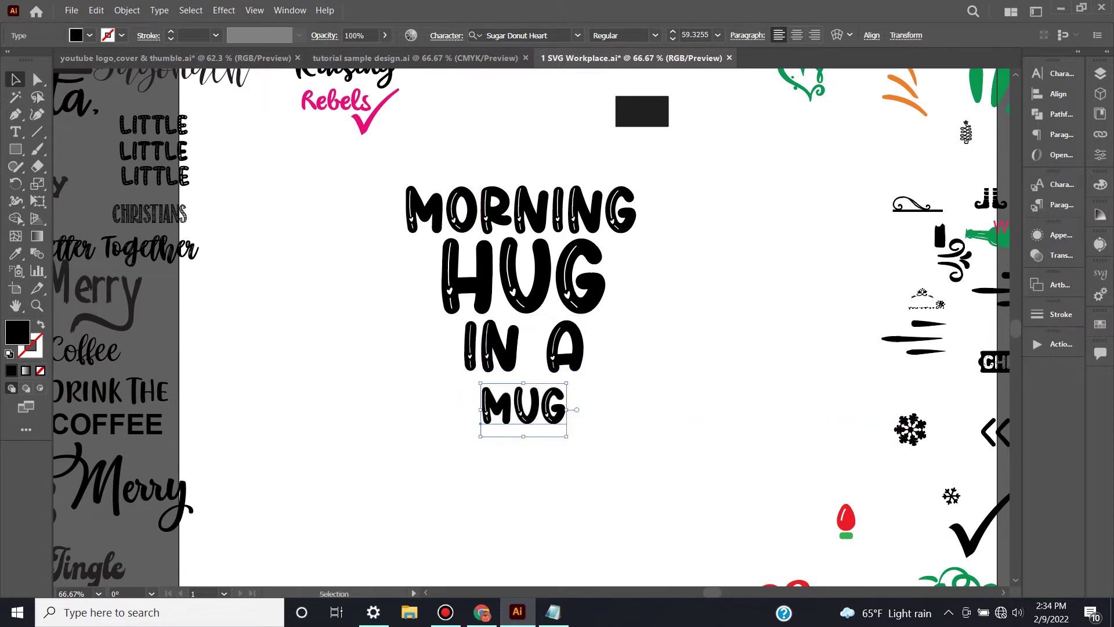
{"action": "mouse_move", "coordinate": [567, 437]}
{"action": "left_mouse_down"}
{"action": "mouse_move", "coordinate": [578, 444]}
{"action": "mouse_move", "coordinate": [584, 415]}
{"action": "left_mouse_up"}
- Zoom out to 12.5% and scroll to locate the coffee-cup clip-art near the lettering
{"action": "key", "text": "ctrl+minus"}
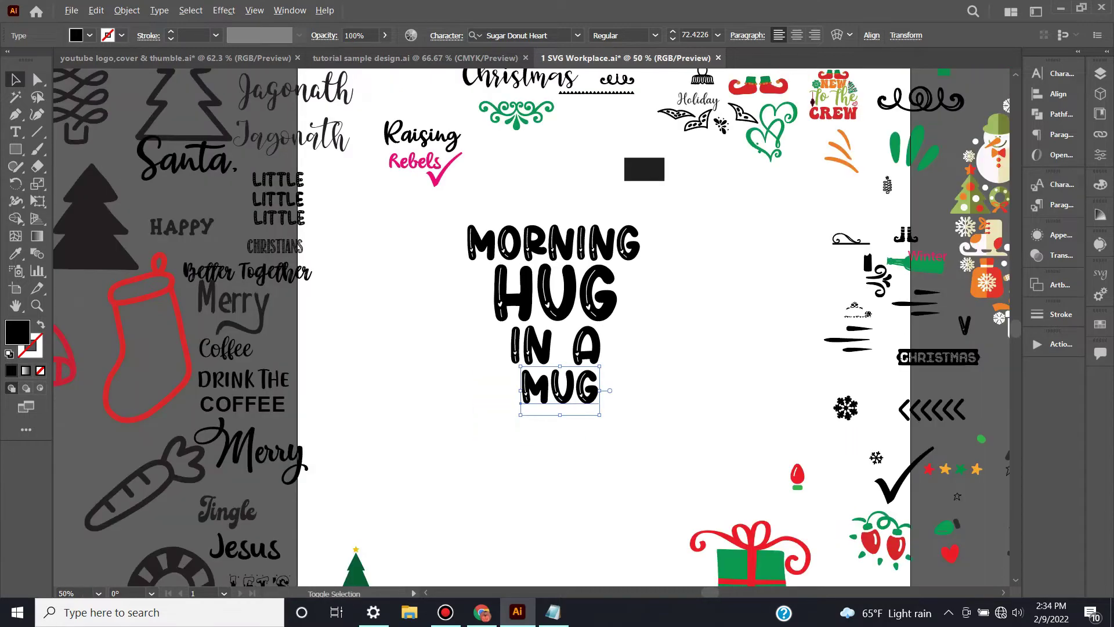
{"action": "key", "text": "ctrl+minus"}
{"action": "key", "text": "ctrl+minus"}
{"action": "key", "text": "ctrl+minus"}
{"action": "key", "text": "ctrl+minus"}
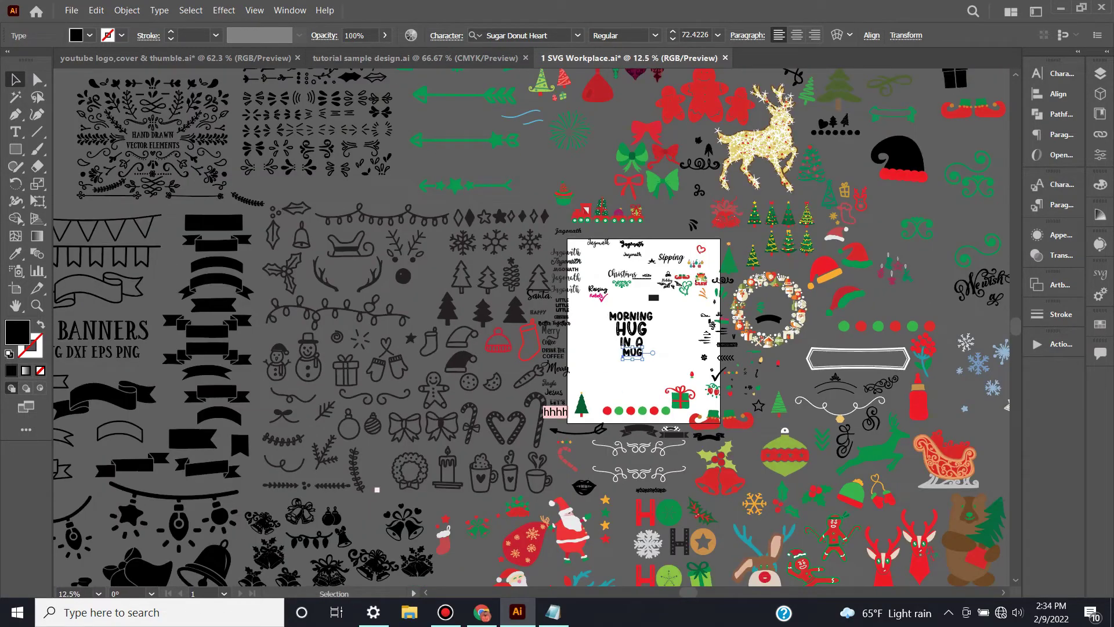
{"action": "scroll", "coordinate": [531, 327], "scroll_direction": "down", "scroll_amount": 1}
{"action": "scroll", "coordinate": [531, 327], "scroll_direction": "down", "scroll_amount": 1}
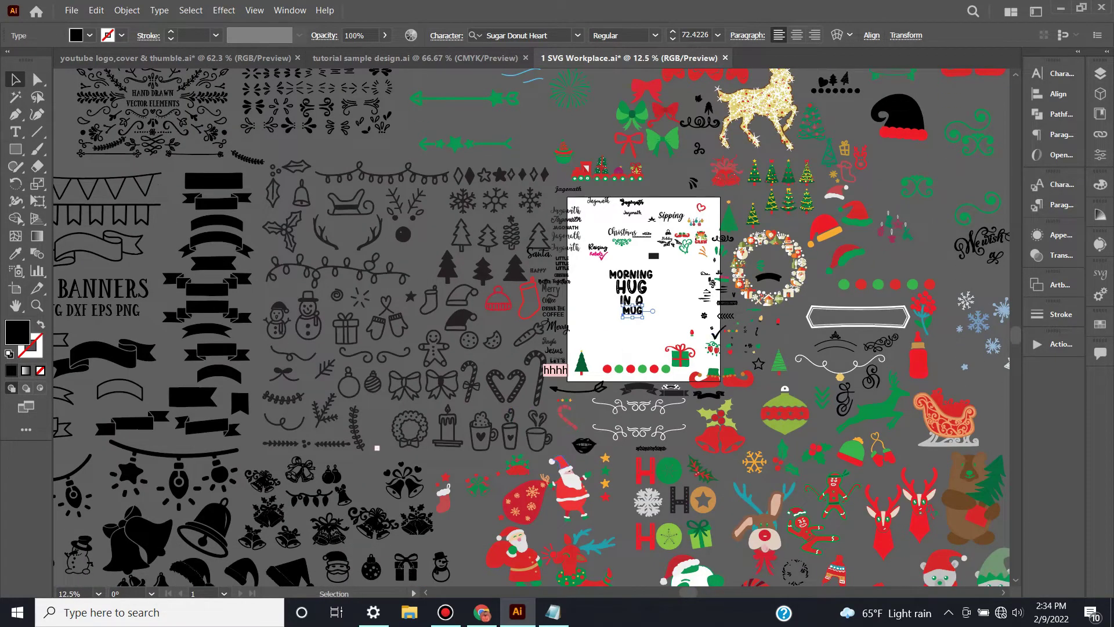
{"action": "scroll", "coordinate": [610, 441], "scroll_direction": "up", "scroll_amount": 1}
{"action": "scroll", "coordinate": [610, 441], "scroll_direction": "up", "scroll_amount": 1}
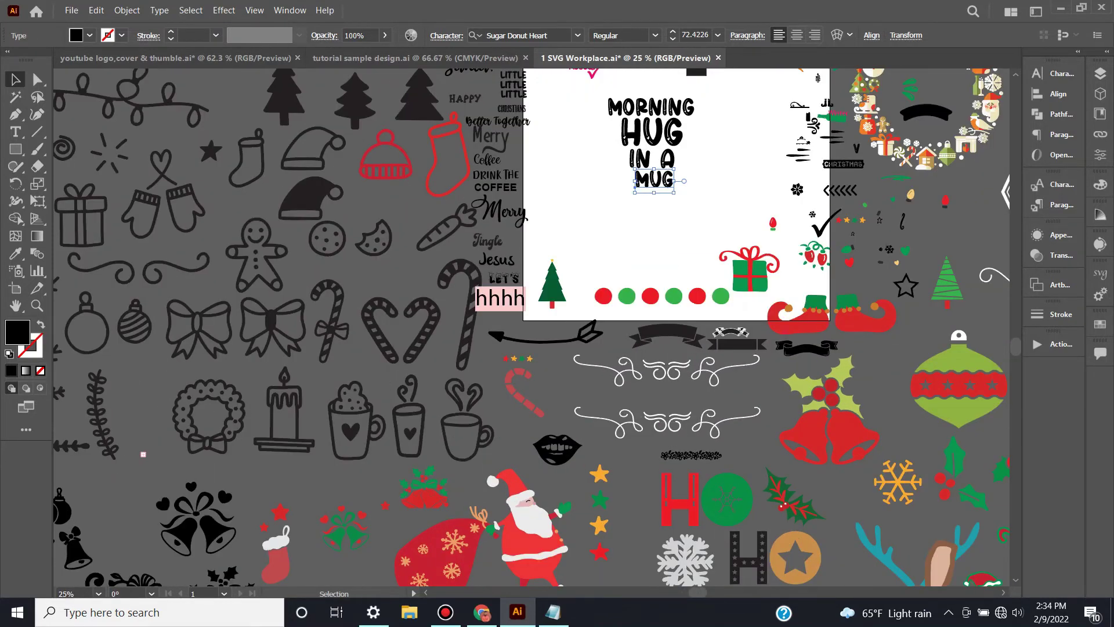
{"action": "key", "text": "ctrl+shift+a"}
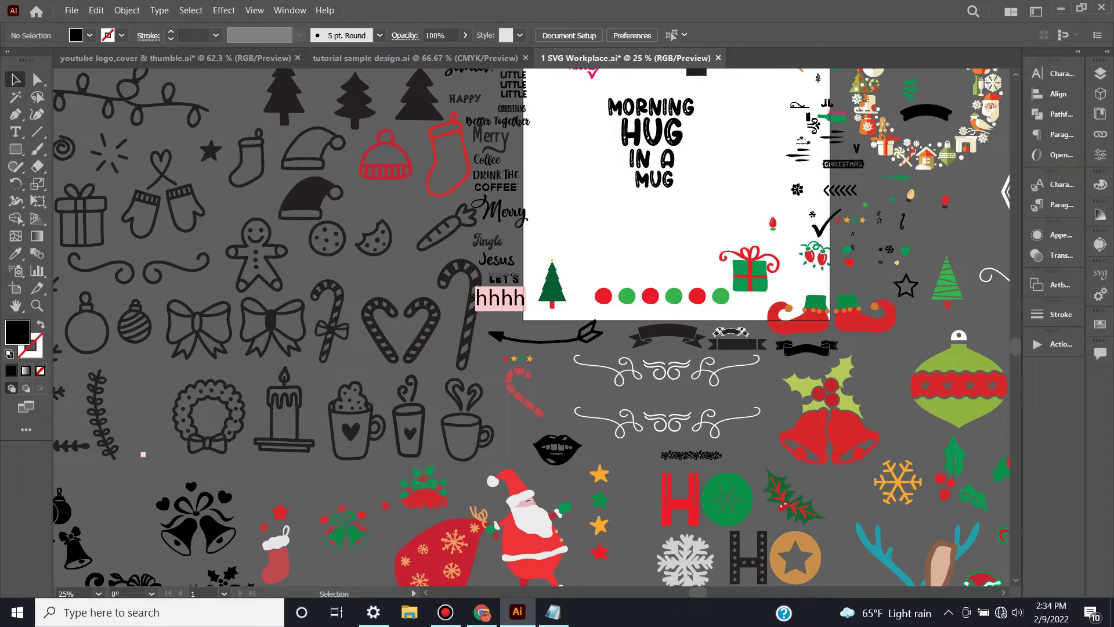
{"action": "left_click_drag", "start_coordinate": [464, 418], "coordinate": [466, 418]}
{"action": "key", "text": "ctrl+shift+a"}
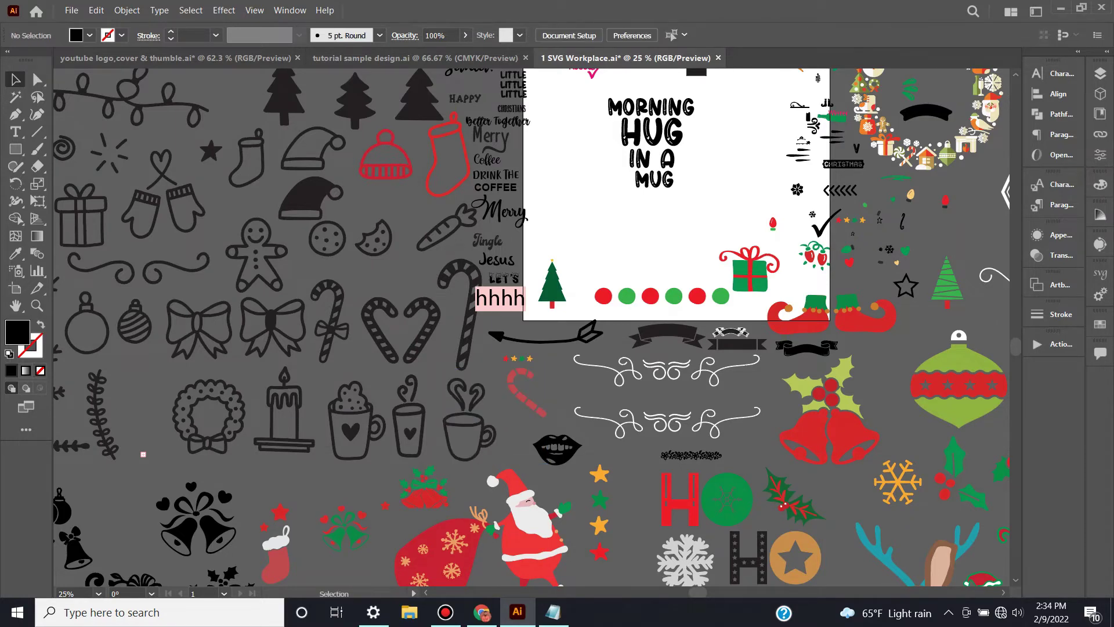
- Move the steaming coffee-cup icon onto the artboard and shrink it
{"action": "left_click", "coordinate": [467, 420]}
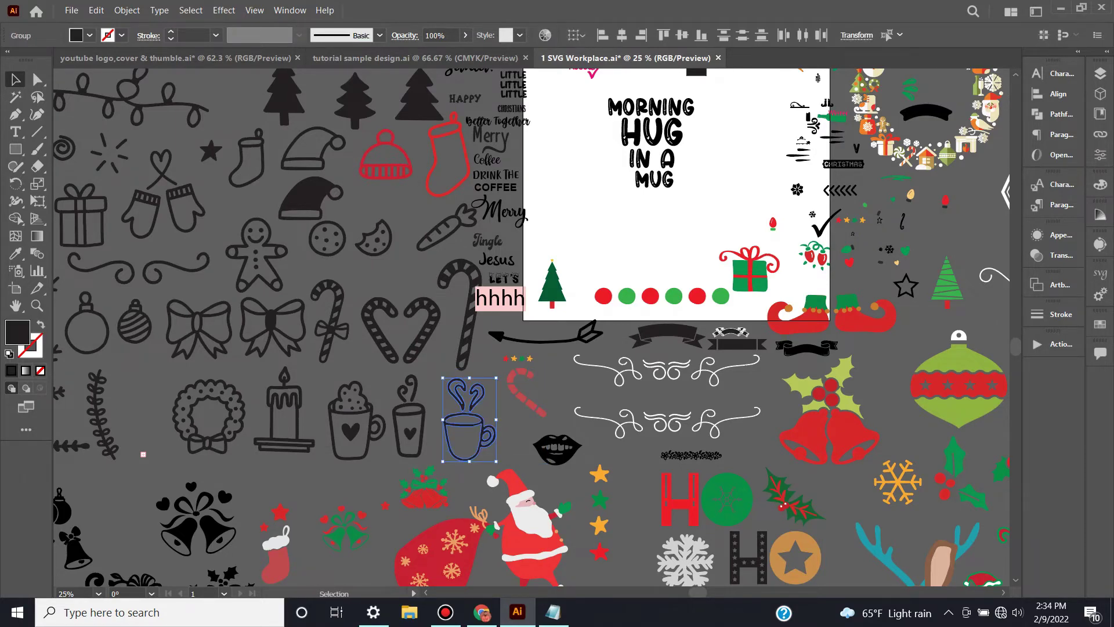
{"action": "key", "text": "ctrl+0"}
{"action": "left_click_drag", "start_coordinate": [530, 326], "coordinate": [600, 347]}
{"action": "left_click_drag", "start_coordinate": [636, 407], "coordinate": [615, 384]}
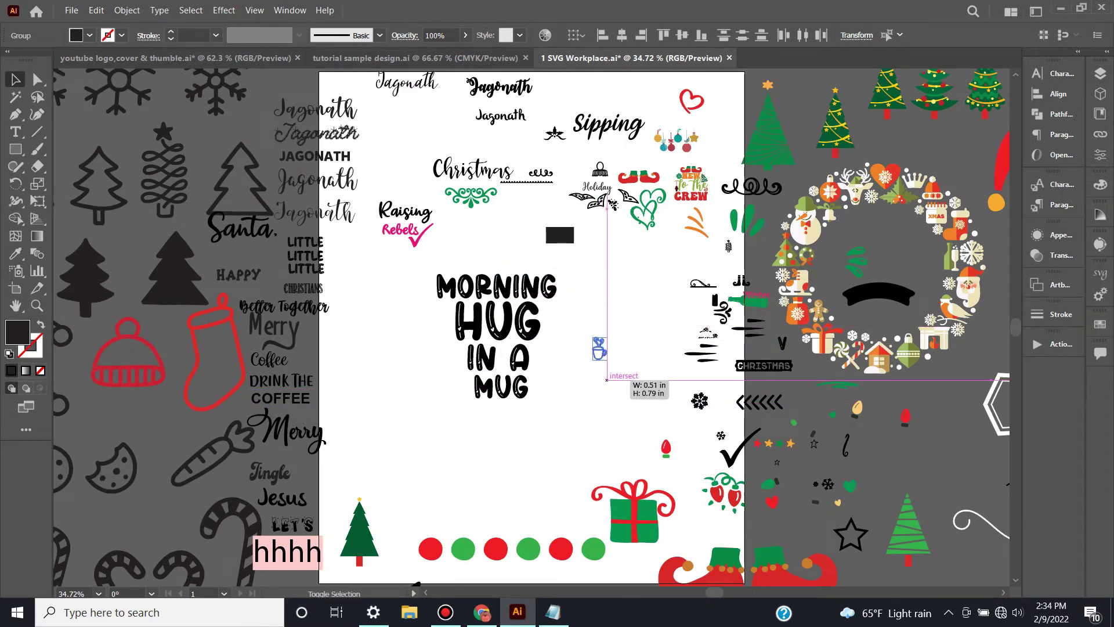
{"action": "key", "text": "ctrl+shift+a"}
{"action": "key", "text": "ctrl+="}
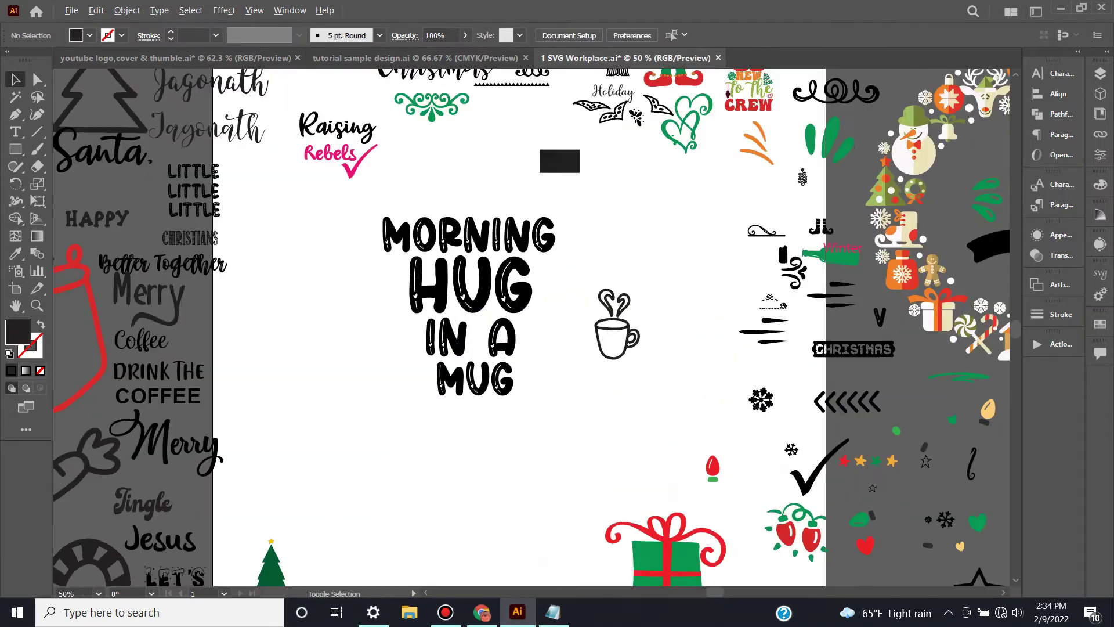
{"action": "key", "text": "ctrl+shift+a"}
- Reselect the coffee-cup group and fine-tune MUG's position
{"action": "mouse_move", "coordinate": [599, 282]}
{"action": "left_mouse_down"}
{"action": "mouse_move", "coordinate": [657, 378]}
{"action": "mouse_move", "coordinate": [629, 344]}
{"action": "left_mouse_up"}
{"action": "key", "text": "v"}
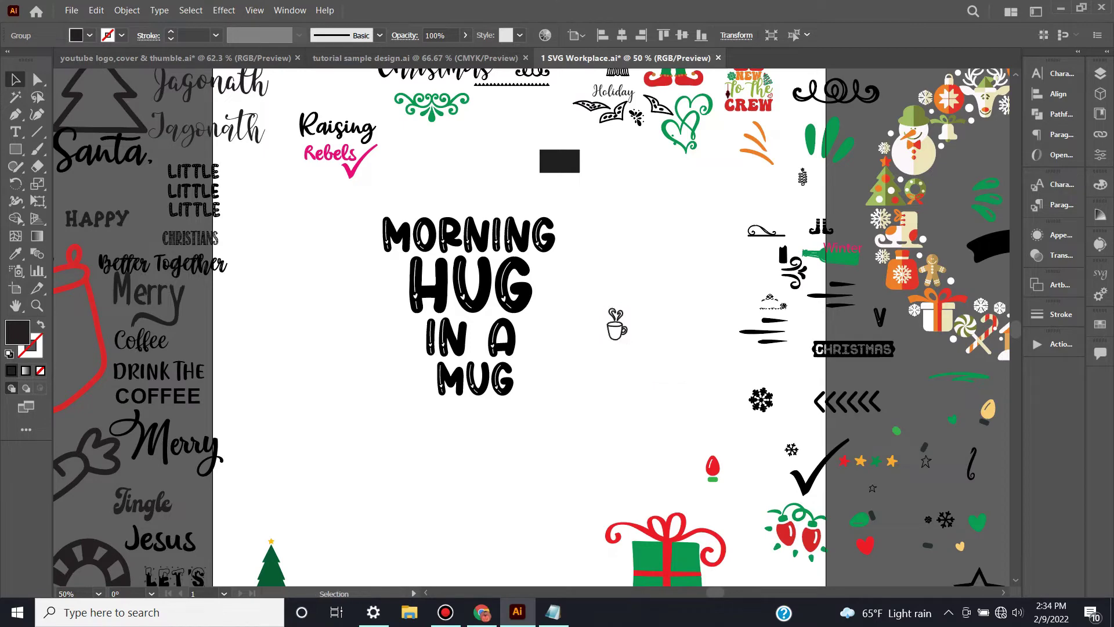
{"action": "left_click", "coordinate": [551, 386]}
{"action": "scroll", "coordinate": [550, 386], "scroll_direction": "up", "scroll_amount": 1}
{"action": "left_click_drag", "start_coordinate": [500, 383], "coordinate": [498, 383]}
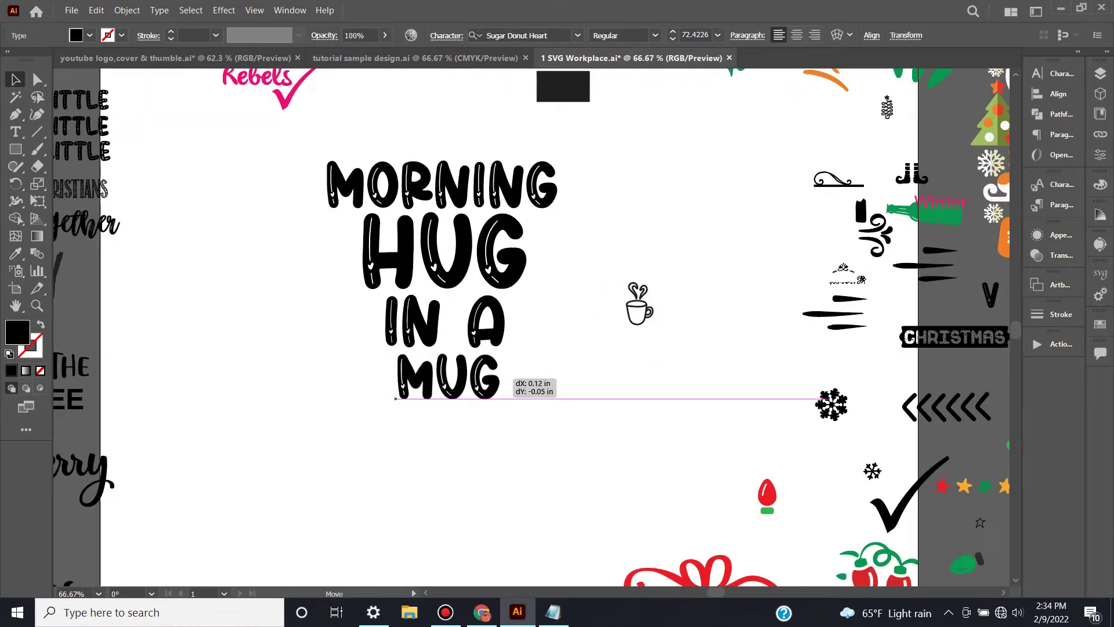
{"action": "key", "text": "ctrl+shift+a"}
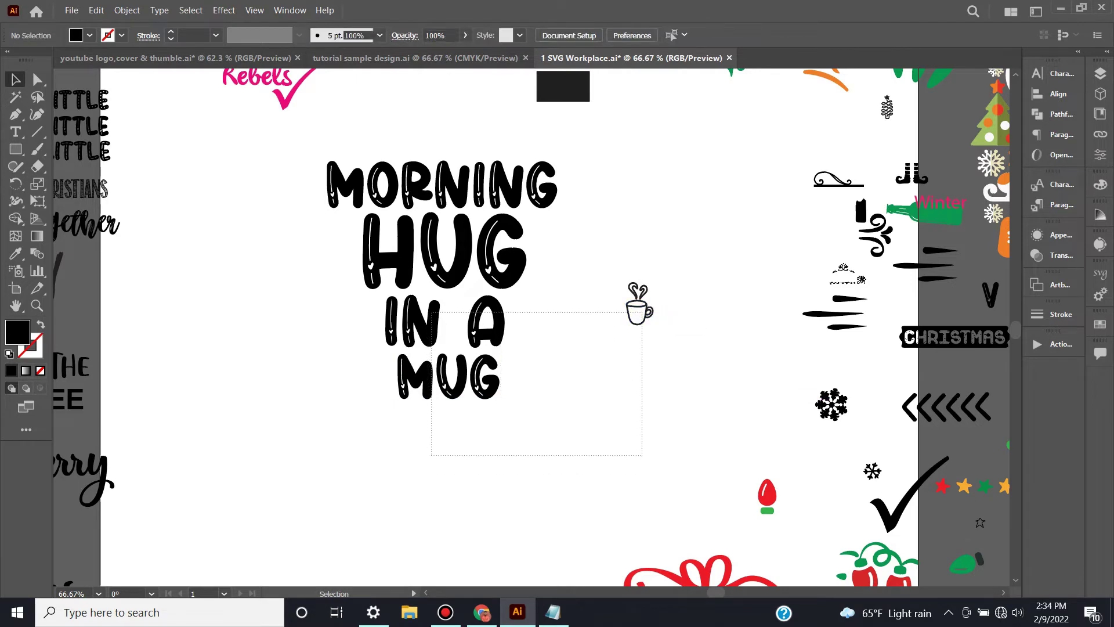
{"action": "left_click_drag", "start_coordinate": [611, 360], "coordinate": [429, 464]}
{"action": "key", "text": "ctrl+shift+a"}
- Move the coffee cup down to sit right beside MUG
{"action": "left_click", "coordinate": [640, 305]}
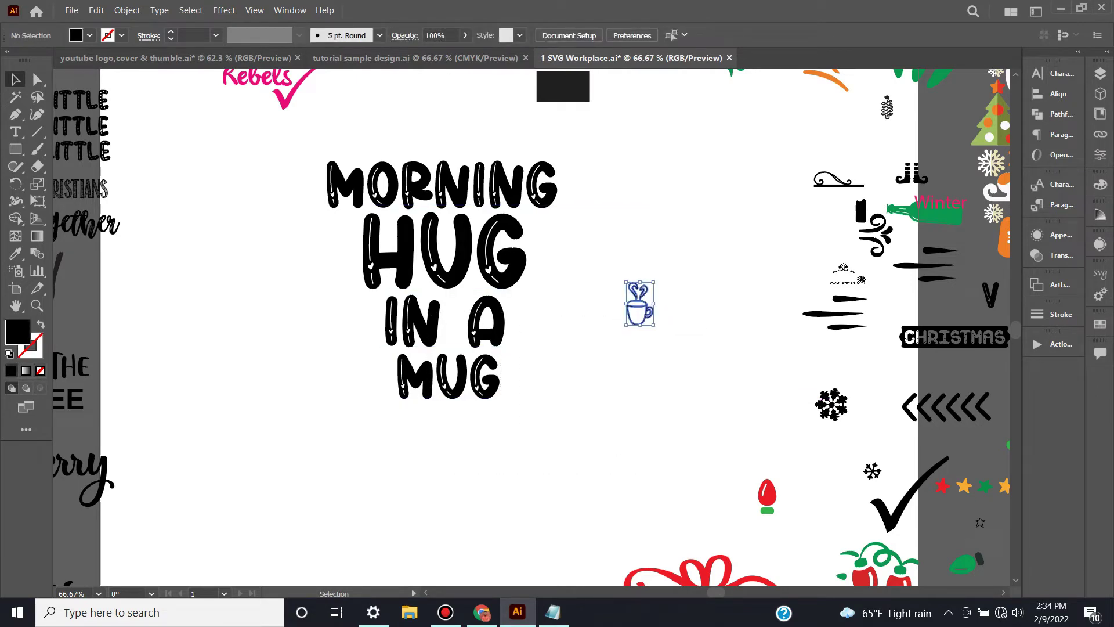
{"action": "key", "text": "ctrl+shift+a"}
{"action": "left_click_drag", "start_coordinate": [638, 302], "coordinate": [517, 372]}
{"action": "left_click", "coordinate": [393, 473]}
{"action": "scroll", "coordinate": [393, 472], "scroll_direction": "up", "scroll_amount": 2}
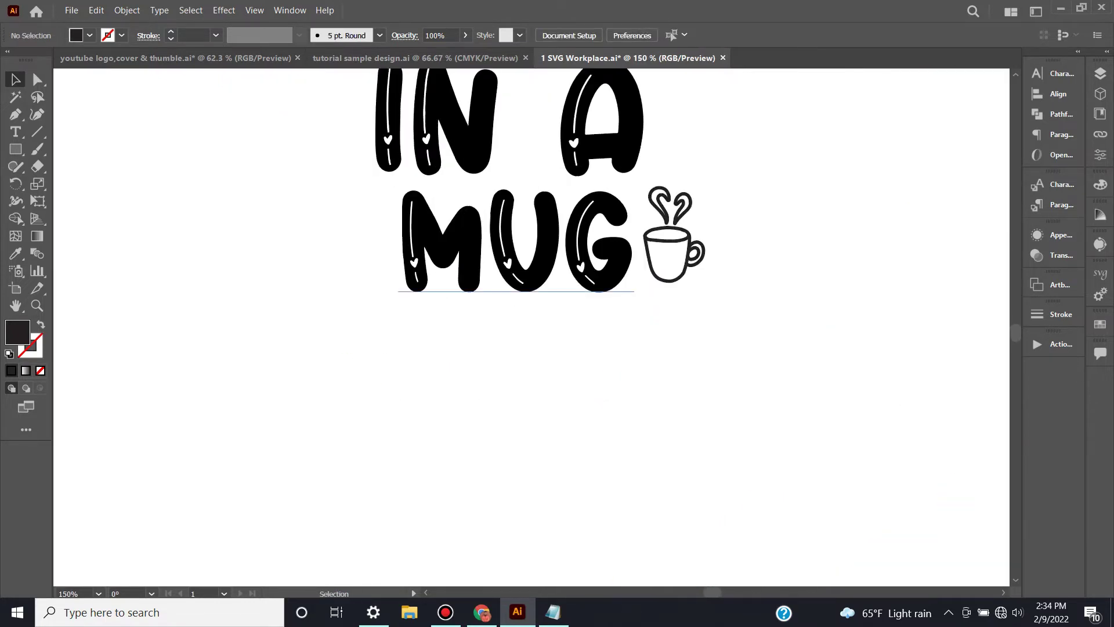
- Nudge and slightly shrink MUG, bringing the coffee cup closer to it
{"action": "left_click_drag", "start_coordinate": [609, 271], "coordinate": [586, 276]}
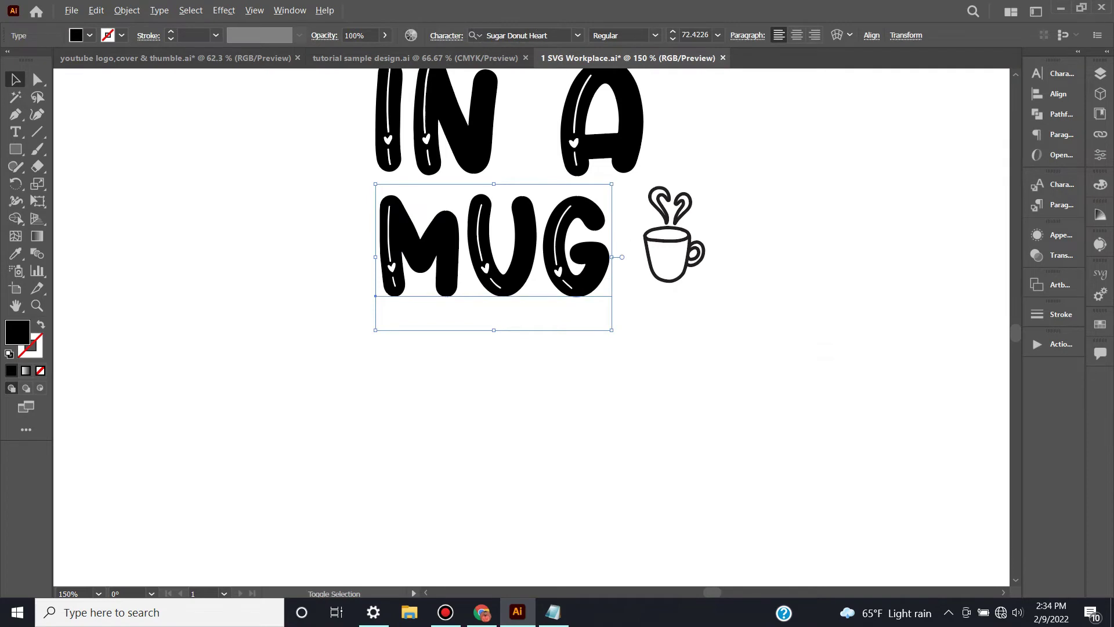
{"action": "left_click_drag", "start_coordinate": [612, 330], "coordinate": [599, 322]}
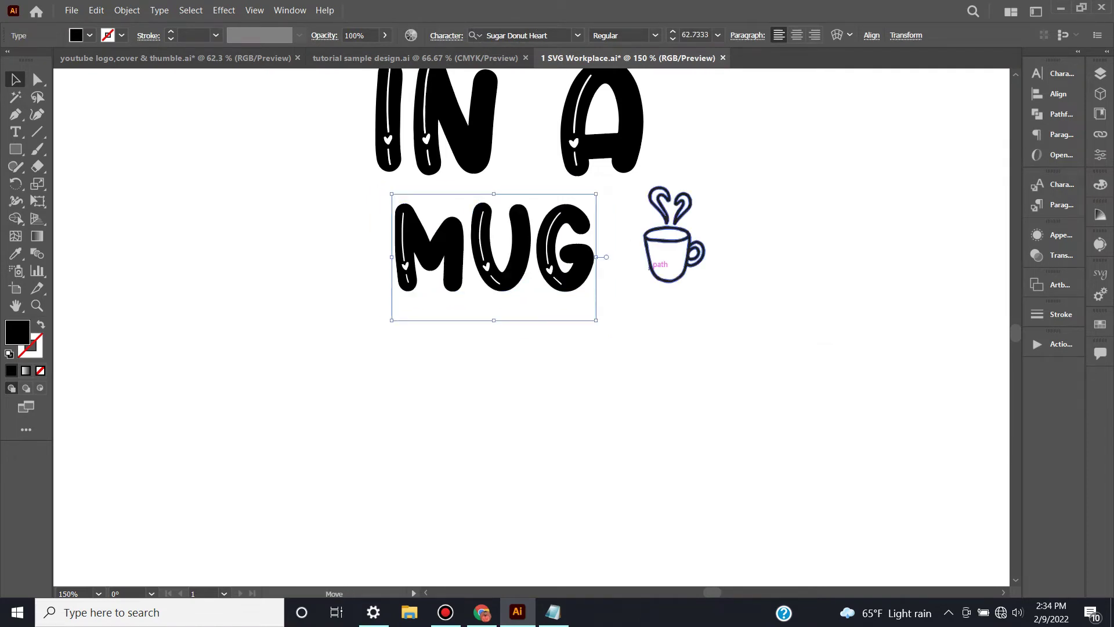
{"action": "left_click_drag", "start_coordinate": [675, 264], "coordinate": [510, 345]}
{"action": "scroll", "coordinate": [667, 366], "scroll_direction": "down", "scroll_amount": 2}
{"action": "scroll", "coordinate": [667, 366], "scroll_direction": "up", "scroll_amount": 3}
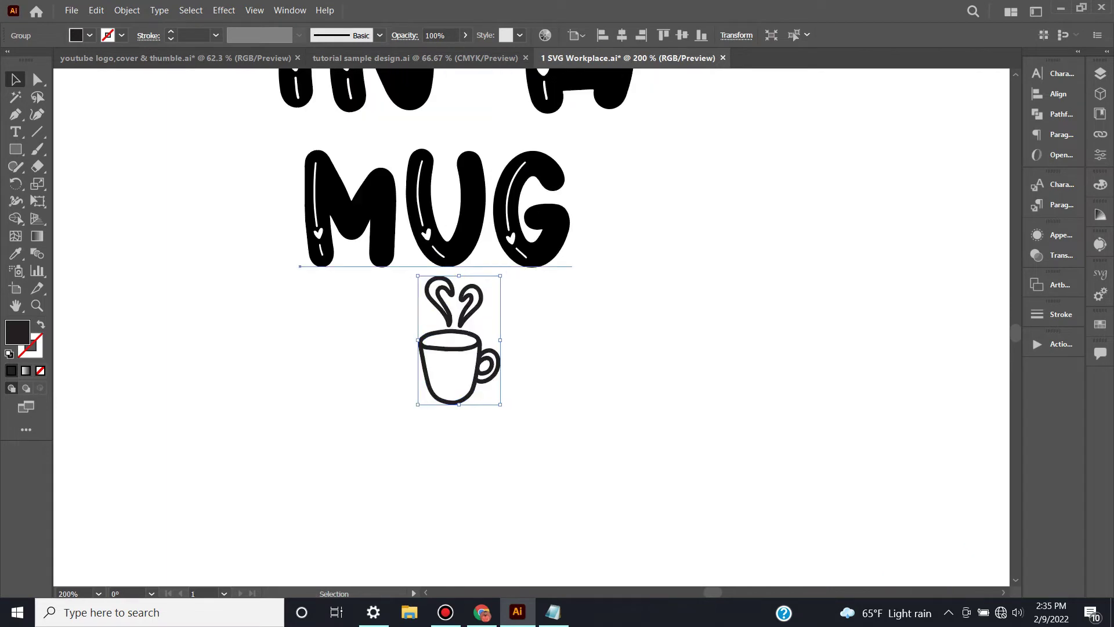
{"action": "left_click_drag", "start_coordinate": [566, 243], "coordinate": [600, 227]}
- Resize the coffee-cup icon and tuck it between IN and A above MUG's U
{"action": "left_click", "coordinate": [498, 355]}
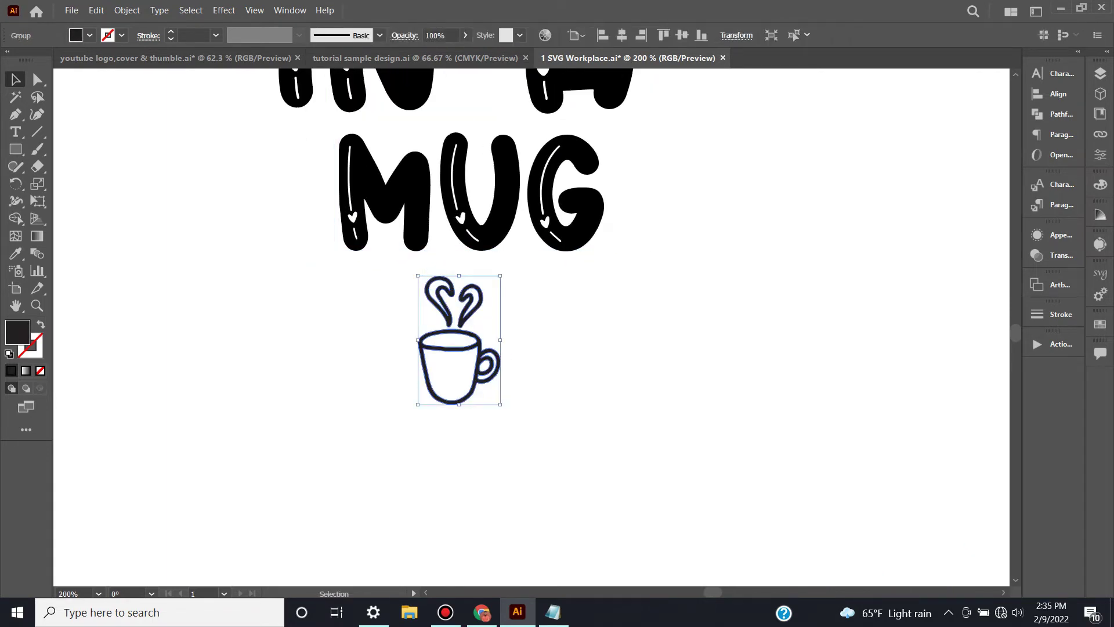
{"action": "left_click_drag", "start_coordinate": [501, 405], "coordinate": [516, 428]}
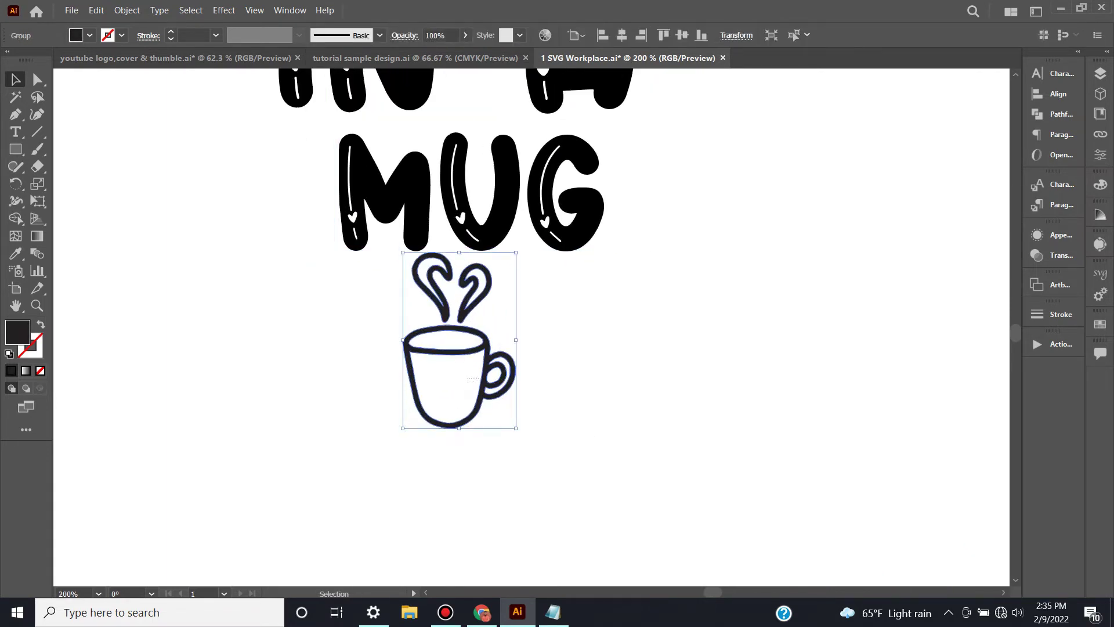
{"action": "key", "text": "ctrl+minus"}
{"action": "key", "text": "ctrl+minus"}
{"action": "key", "text": "ctrl+minus"}
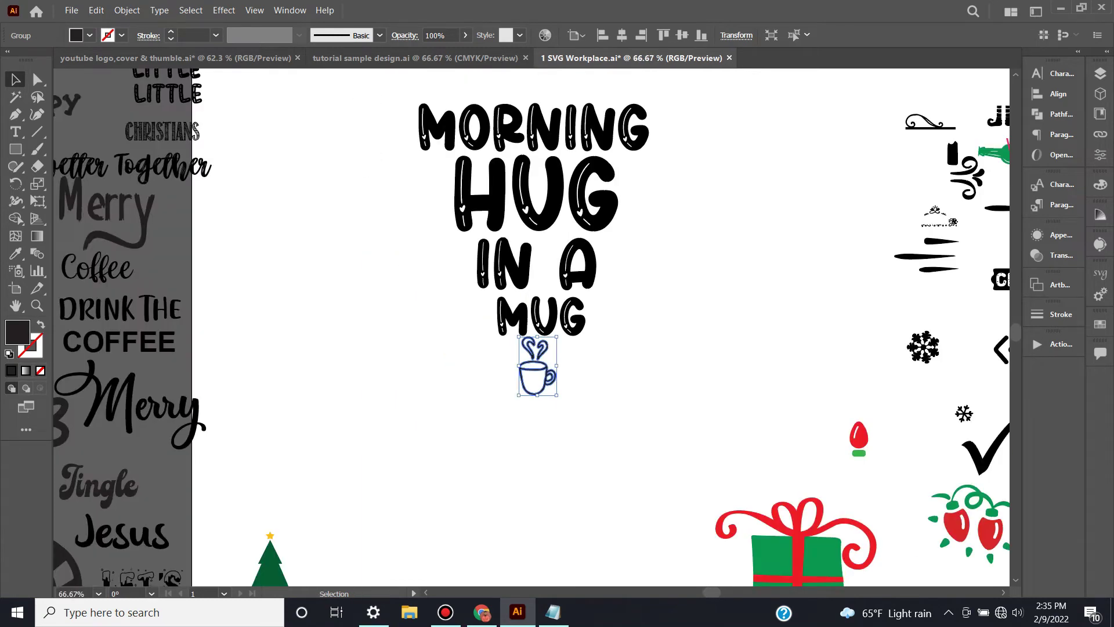
{"action": "key", "text": "ctrl+shift+a"}
{"action": "scroll", "coordinate": [531, 327], "scroll_direction": "up", "scroll_amount": 3}
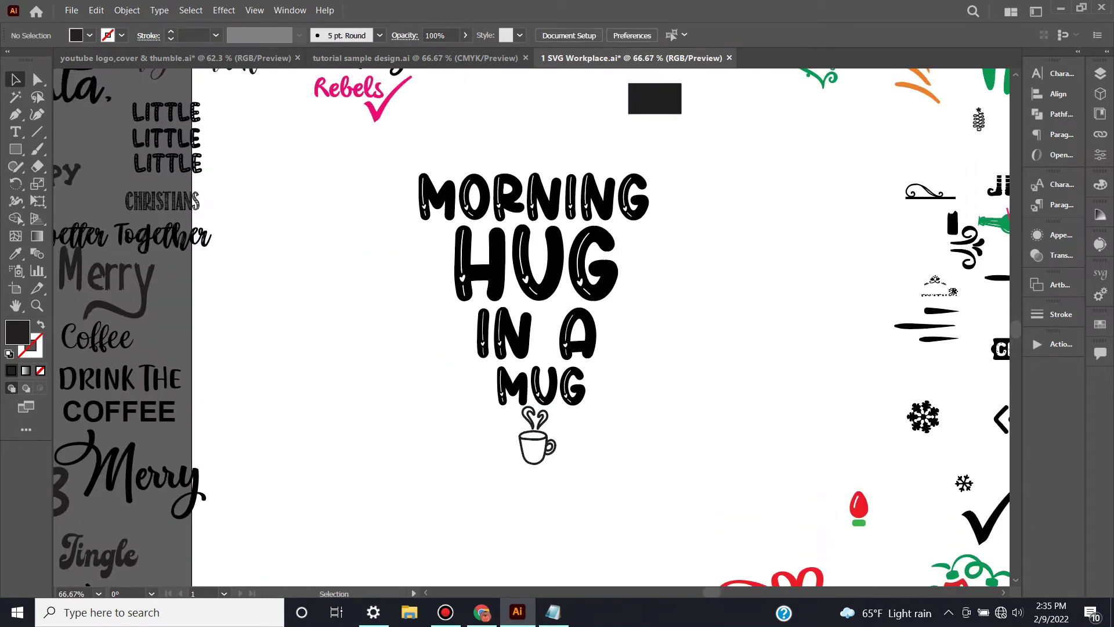
{"action": "key", "text": "ctrl+z"}
{"action": "key", "text": "ctrl+shift+z"}
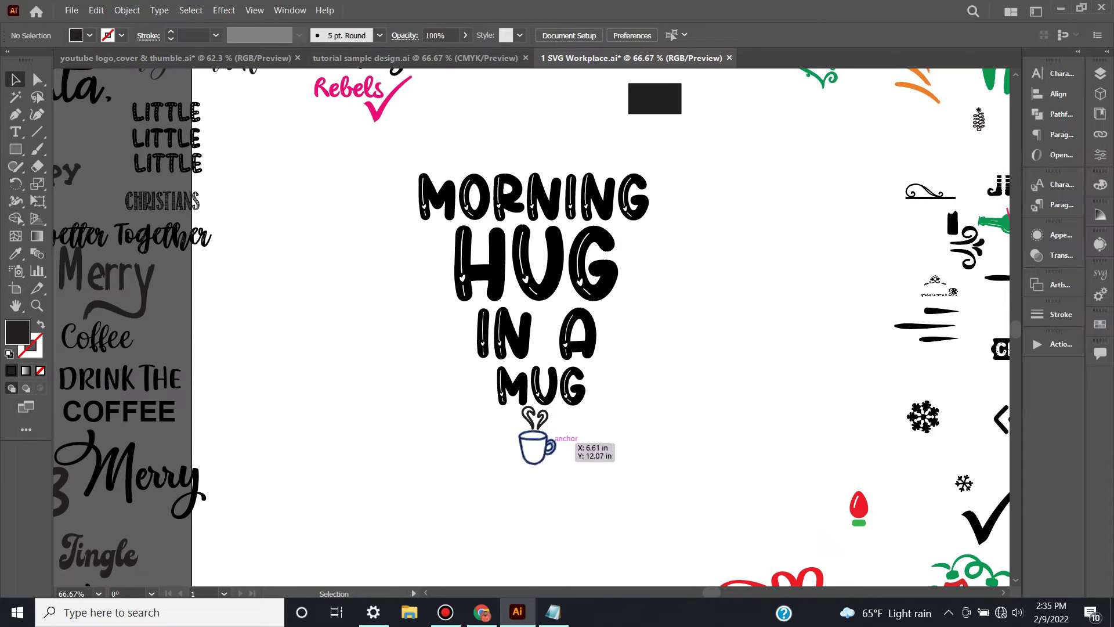
{"action": "left_click", "coordinate": [552, 436]}
{"action": "left_click_drag", "start_coordinate": [556, 464], "coordinate": [531, 313]}
{"action": "left_click", "coordinate": [572, 458]}
{"action": "scroll", "coordinate": [571, 455], "scroll_direction": "up", "scroll_amount": 1}
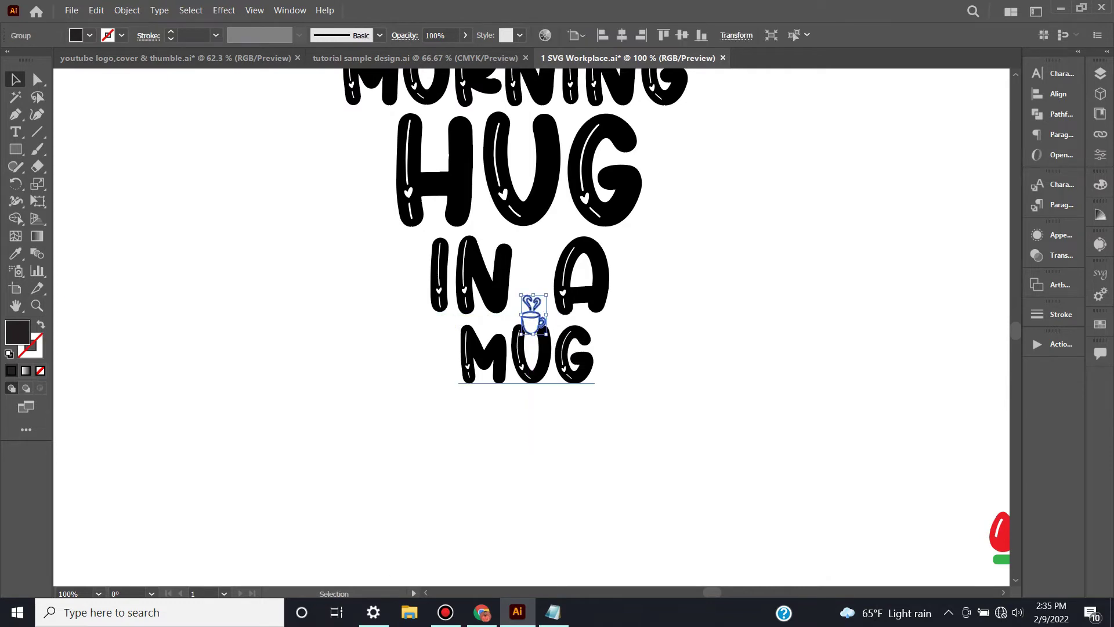
- Zoom in and nudge the coffee-cup icon slightly up to sit just above MUG's U
{"action": "left_click", "coordinate": [528, 123]}
{"action": "scroll", "coordinate": [528, 123], "scroll_direction": "up", "scroll_amount": 1}
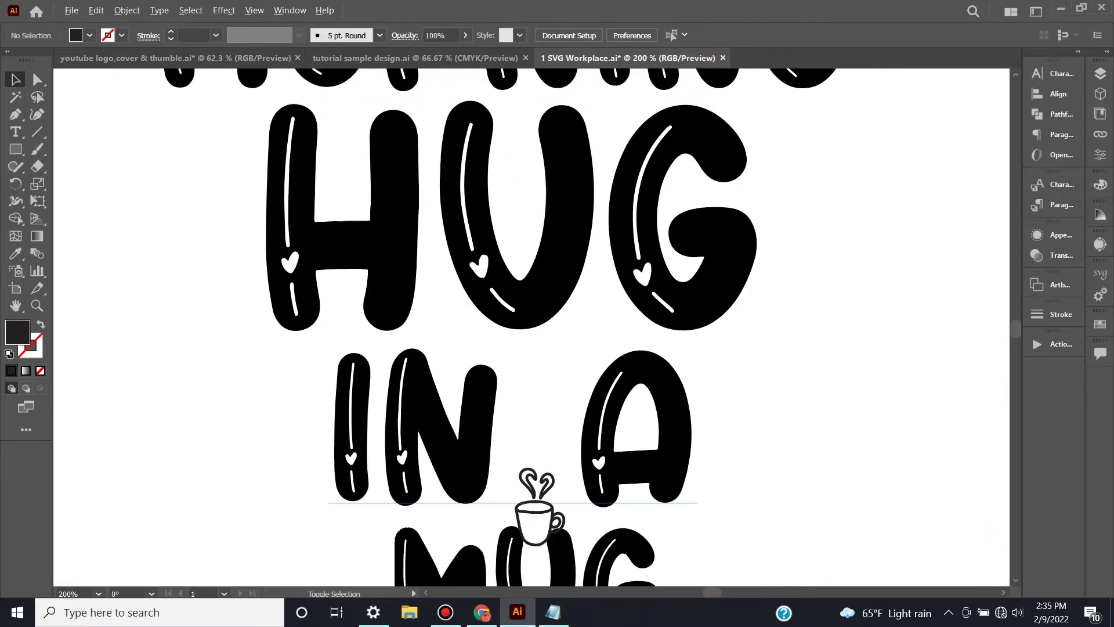
{"action": "scroll", "coordinate": [604, 482], "scroll_direction": "up", "scroll_amount": 5}
{"action": "scroll", "coordinate": [604, 482], "scroll_direction": "down", "scroll_amount": 3}
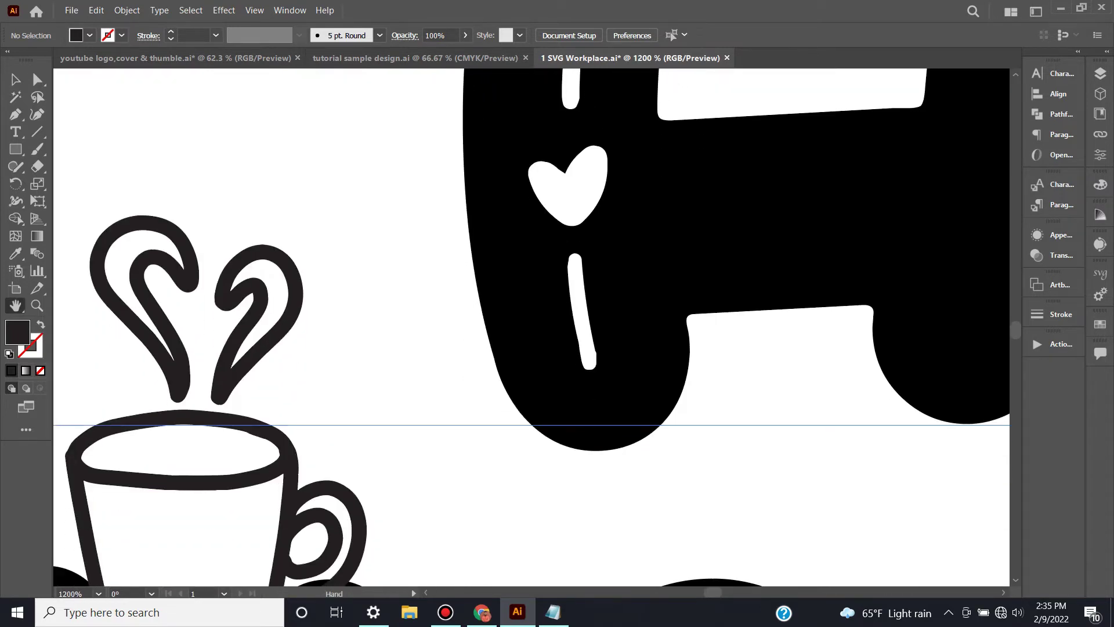
{"action": "scroll", "coordinate": [531, 327], "scroll_direction": "down", "scroll_amount": 3}
{"action": "scroll", "coordinate": [531, 327], "scroll_direction": "up", "scroll_amount": 1}
{"action": "scroll", "coordinate": [531, 327], "scroll_direction": "up", "scroll_amount": 1}
{"action": "scroll", "coordinate": [530, 327], "scroll_direction": "down", "scroll_amount": 3}
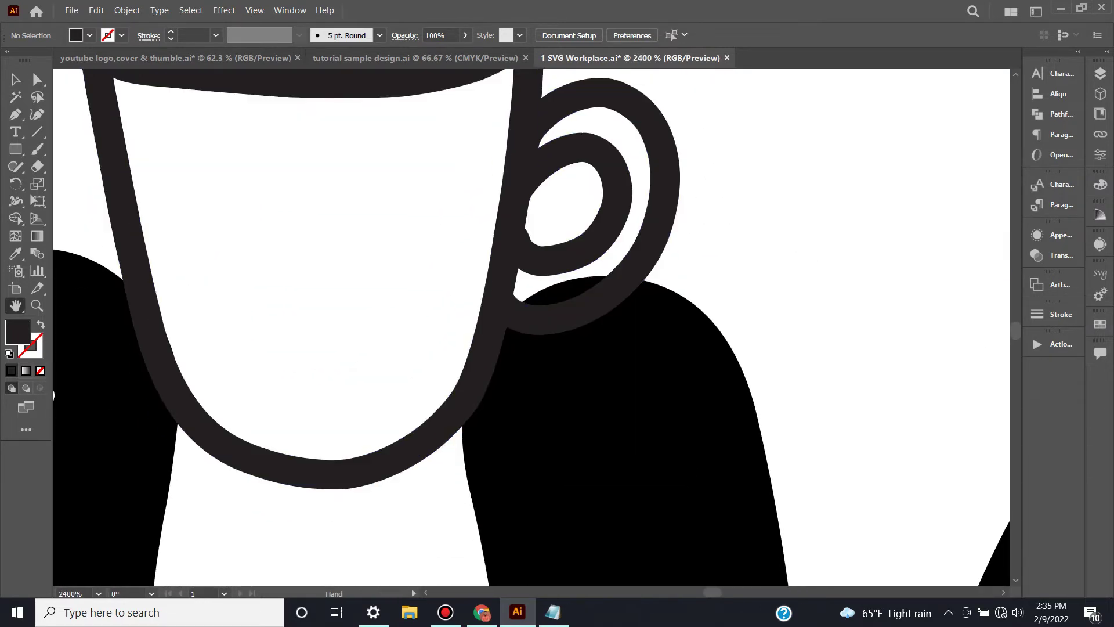
{"action": "scroll", "coordinate": [634, 323], "scroll_direction": "down", "scroll_amount": 1}
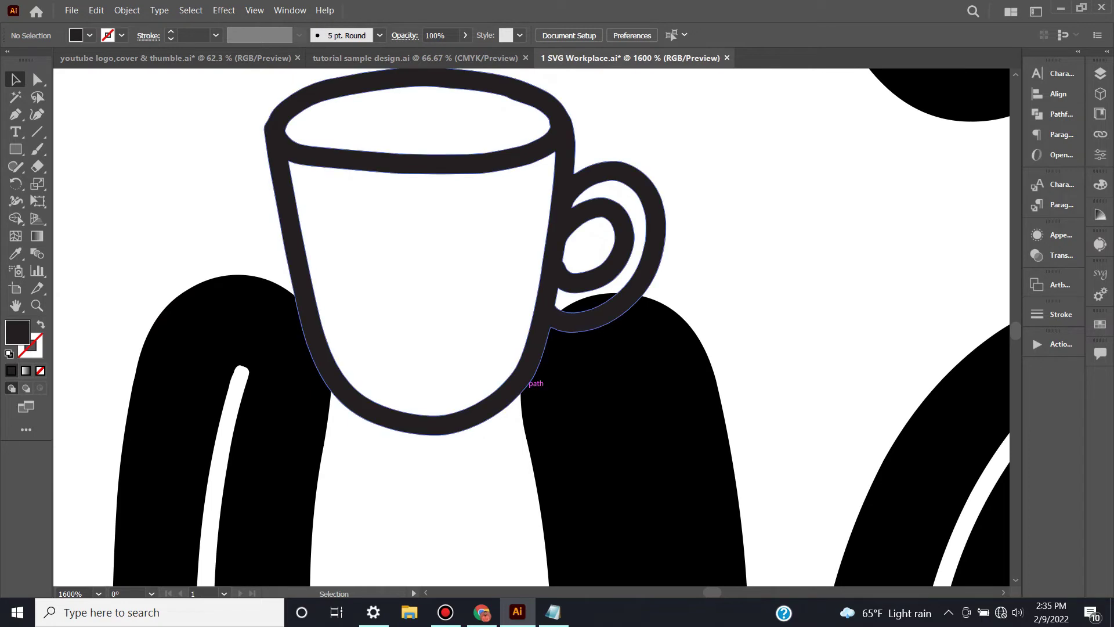
{"action": "mouse_move", "coordinate": [531, 380]}
{"action": "left_mouse_down"}
{"action": "mouse_move", "coordinate": [537, 337]}
{"action": "mouse_move", "coordinate": [541, 346]}
{"action": "left_mouse_up"}
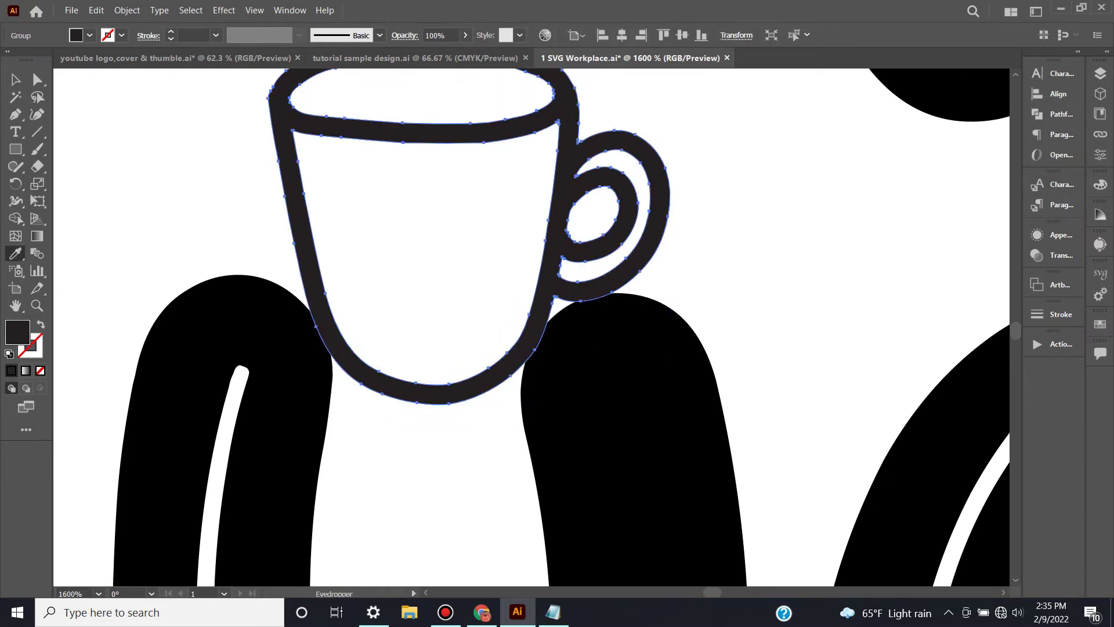
- Recolour the cup the same solid black as the MUG lettering, then zoom back out
{"action": "key", "text": "b"}
{"action": "key", "text": "v"}
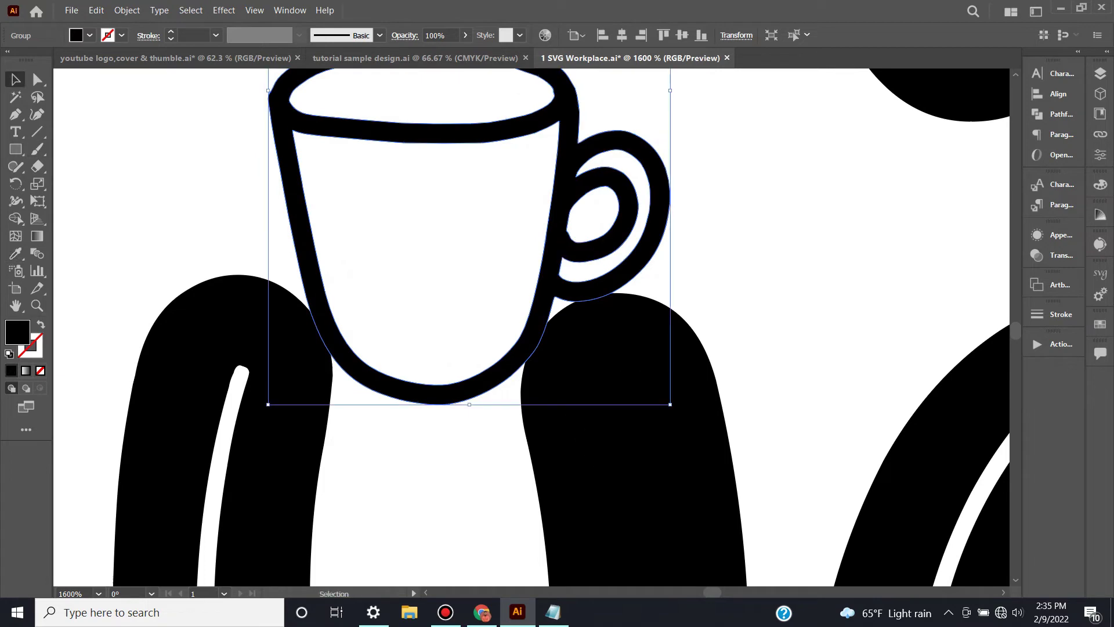
{"action": "left_click", "coordinate": [733, 343]}
{"action": "scroll", "coordinate": [733, 343], "scroll_direction": "down", "scroll_amount": 4, "text": "alt"}
{"action": "scroll", "coordinate": [754, 358], "scroll_direction": "down", "scroll_amount": 2, "text": "alt"}
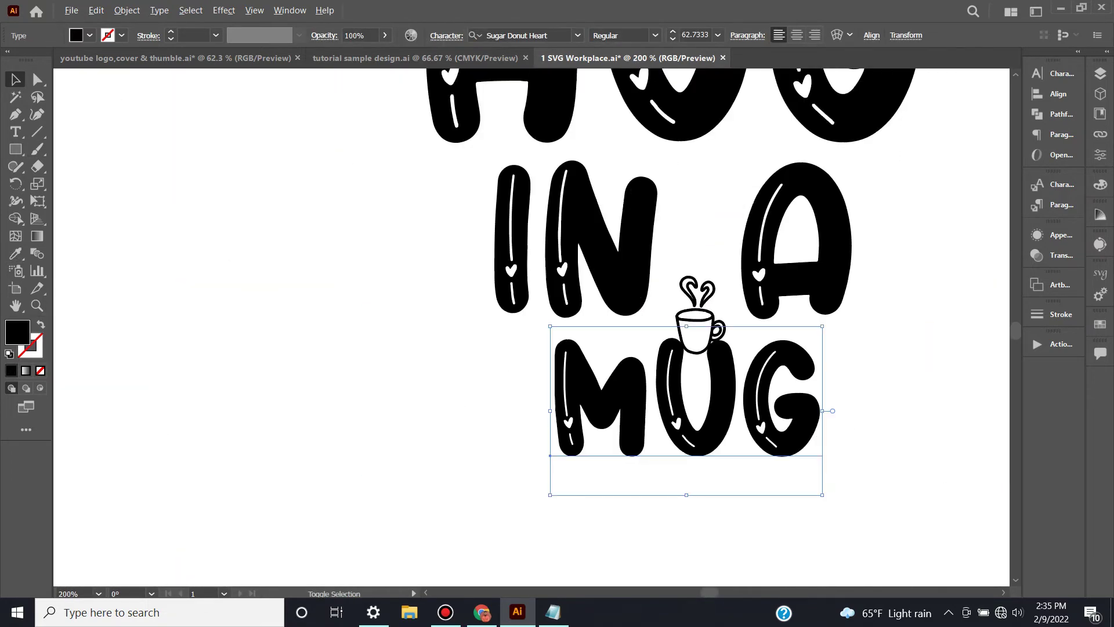
{"action": "scroll", "coordinate": [754, 358], "scroll_direction": "down", "scroll_amount": 2, "text": "alt"}
{"action": "scroll", "coordinate": [755, 358], "scroll_direction": "down", "scroll_amount": 2, "text": "alt"}
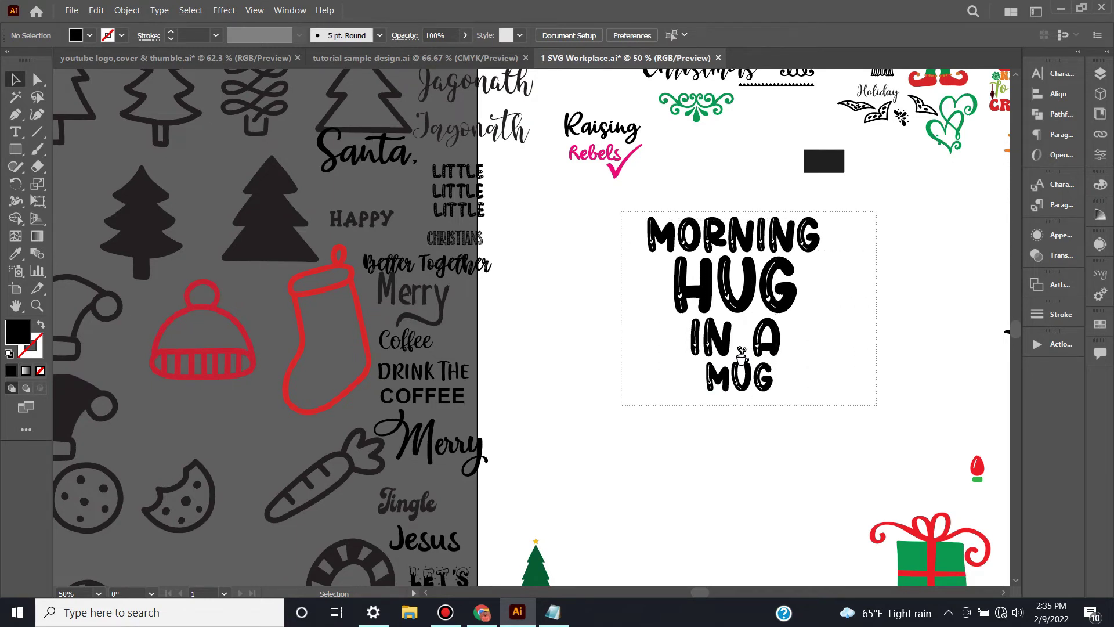
- Expand the whole MORNING HUG IN A MUG group into outlines, cut it, and switch to the mug thumbnail
{"action": "left_click", "coordinate": [741, 355]}
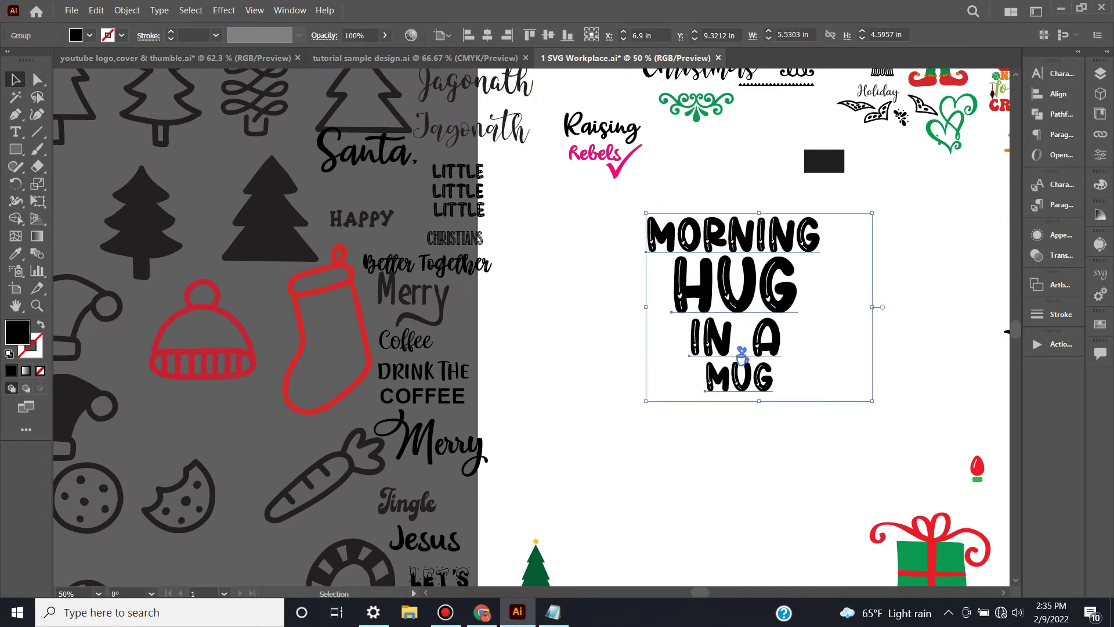
{"action": "left_click", "coordinate": [127, 10]}
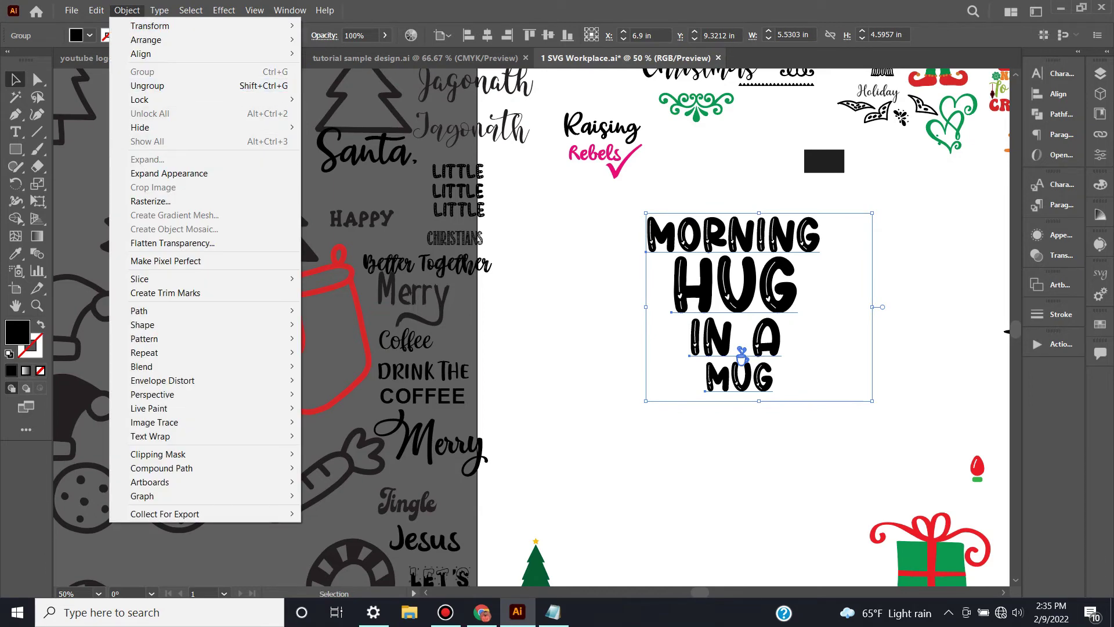
{"action": "left_click", "coordinate": [168, 173]}
{"action": "left_click", "coordinate": [126, 10]}
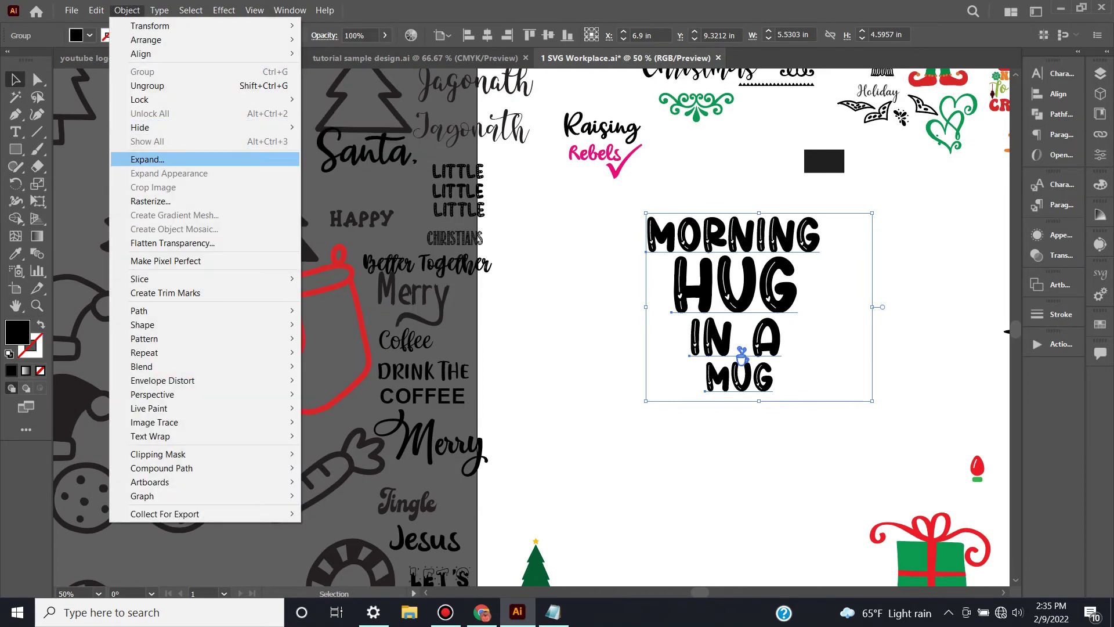
{"action": "left_click", "coordinate": [147, 159]}
{"action": "key", "text": "Return"}
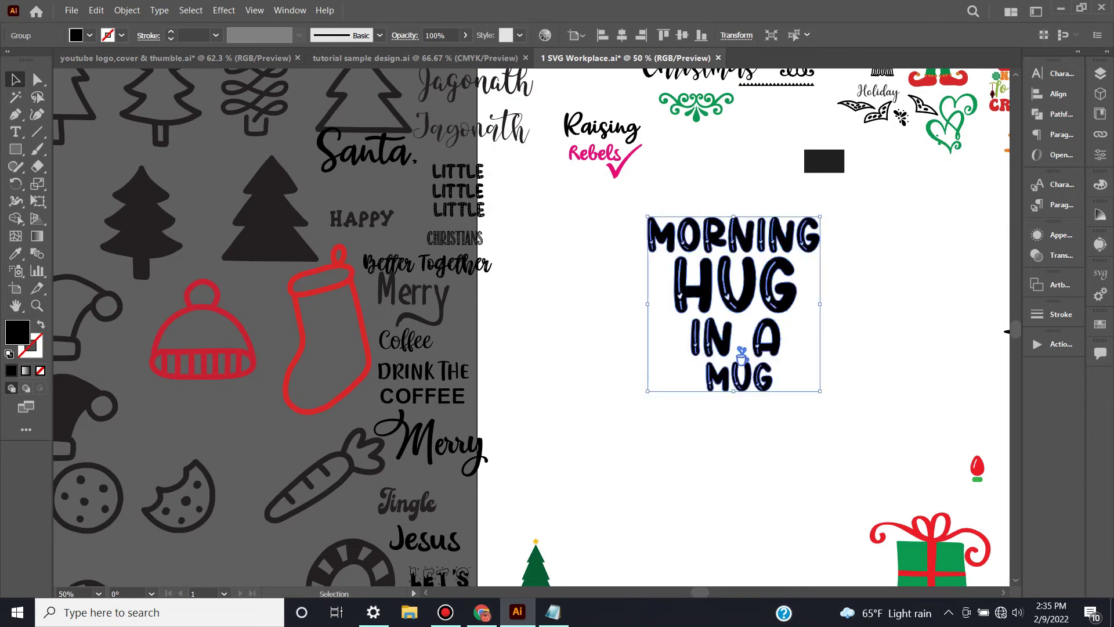
{"action": "key", "text": "Delete"}
{"action": "key", "text": "ctrl+Tab"}
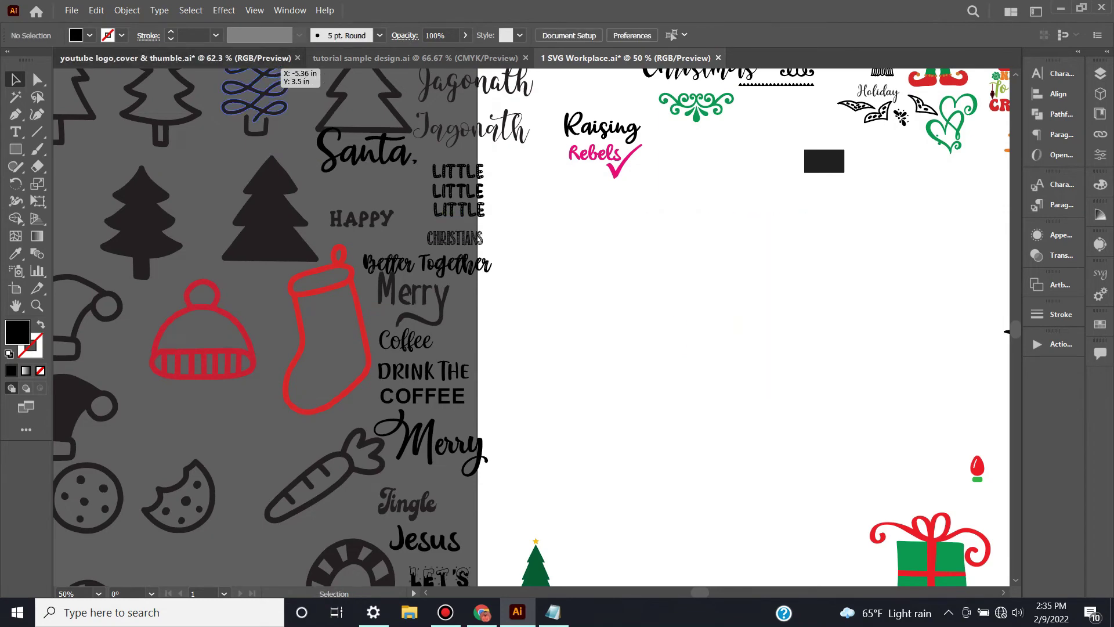
- Paste the lettering onto the mug body, tilting it and shrinking it to fit
{"action": "key", "text": "ctrl+v"}
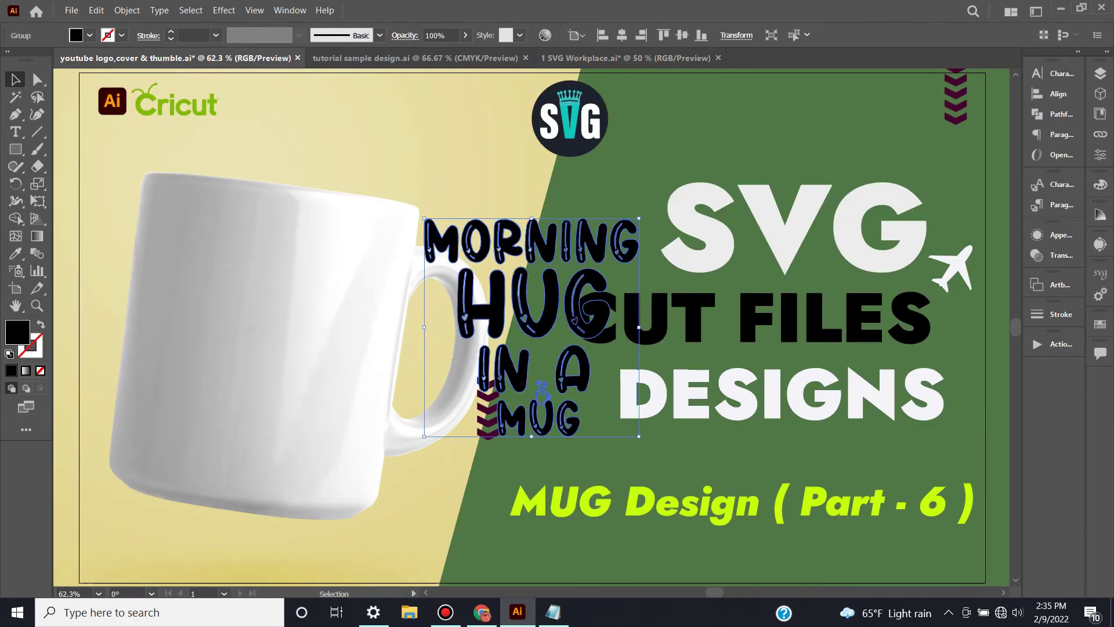
{"action": "left_click_drag", "start_coordinate": [555, 321], "coordinate": [277, 339]}
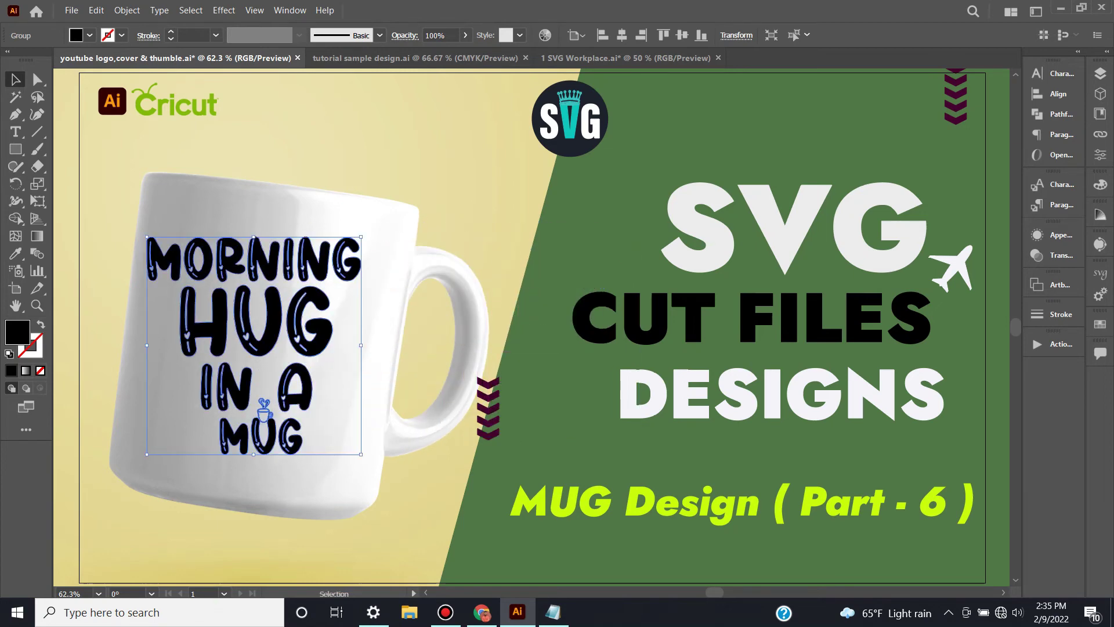
{"action": "left_click_drag", "start_coordinate": [369, 231], "coordinate": [402, 232]}
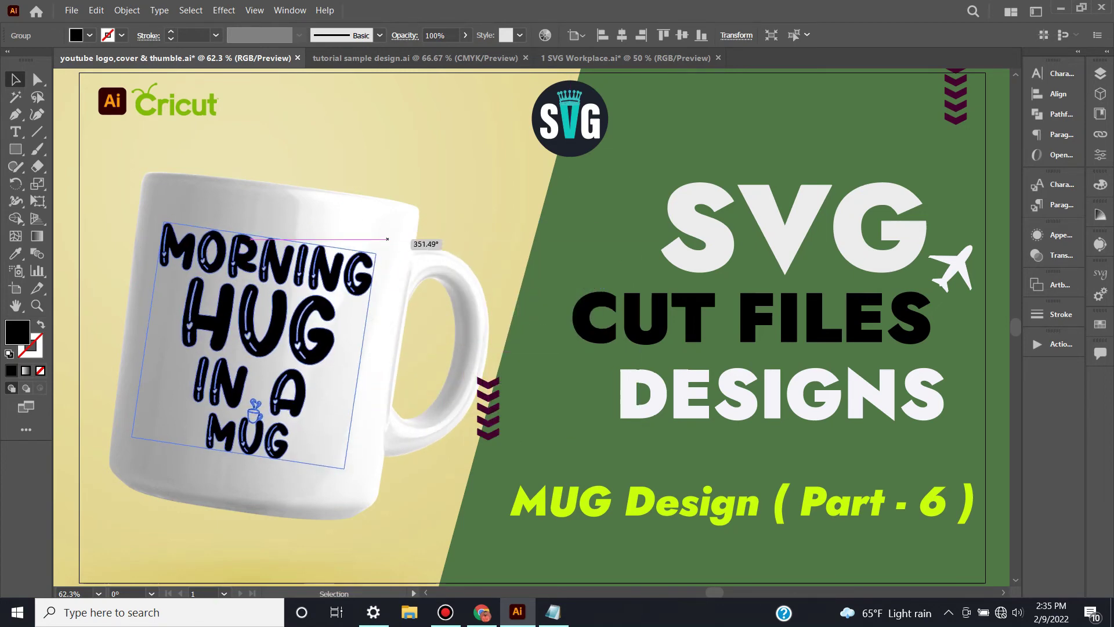
{"action": "left_click_drag", "start_coordinate": [346, 466], "coordinate": [360, 447]}
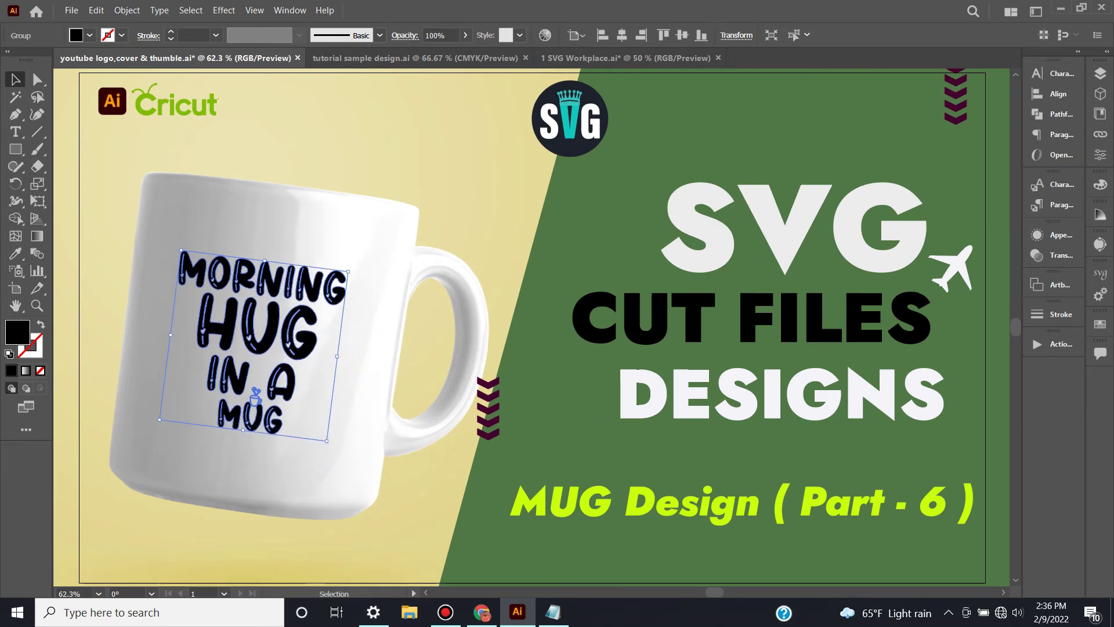
- Deselect the lettering and check the result, ending with the whole thumbnail artboard fitted in view
{"action": "key", "text": "ctrl+shift+a"}
{"action": "key", "text": "ctrl+minus"}
{"action": "key", "text": "ctrl+minus"}
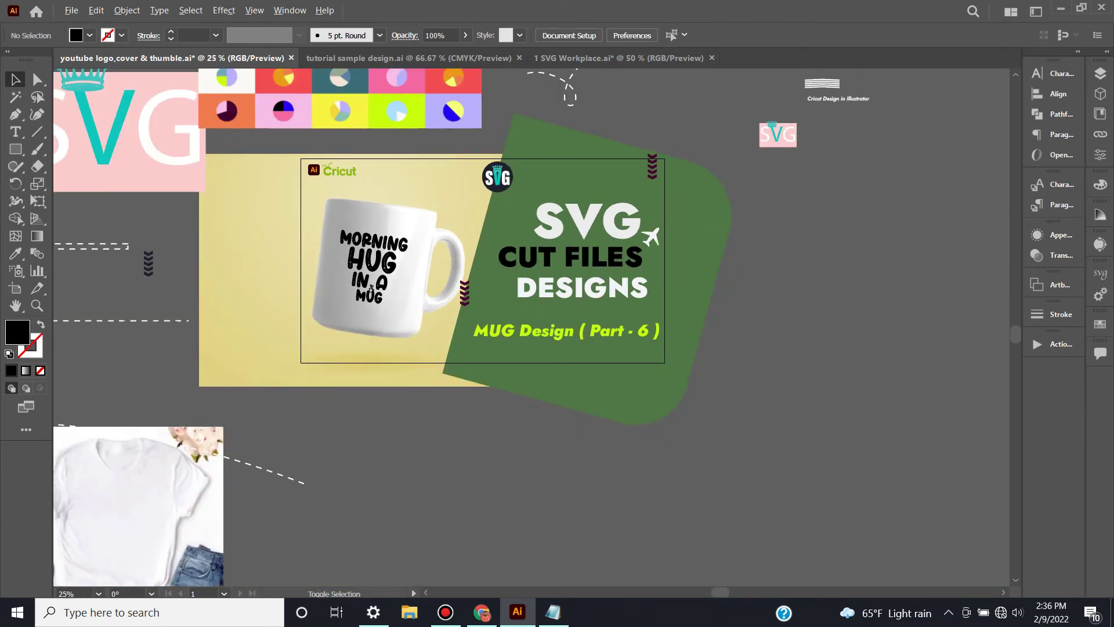
{"action": "key", "text": "ctrl+plus"}
{"action": "key", "text": "ctrl+plus"}
{"action": "key", "text": "ctrl+plus"}
{"action": "scroll", "coordinate": [377, 290], "scroll_direction": "up", "scroll_amount": 1}
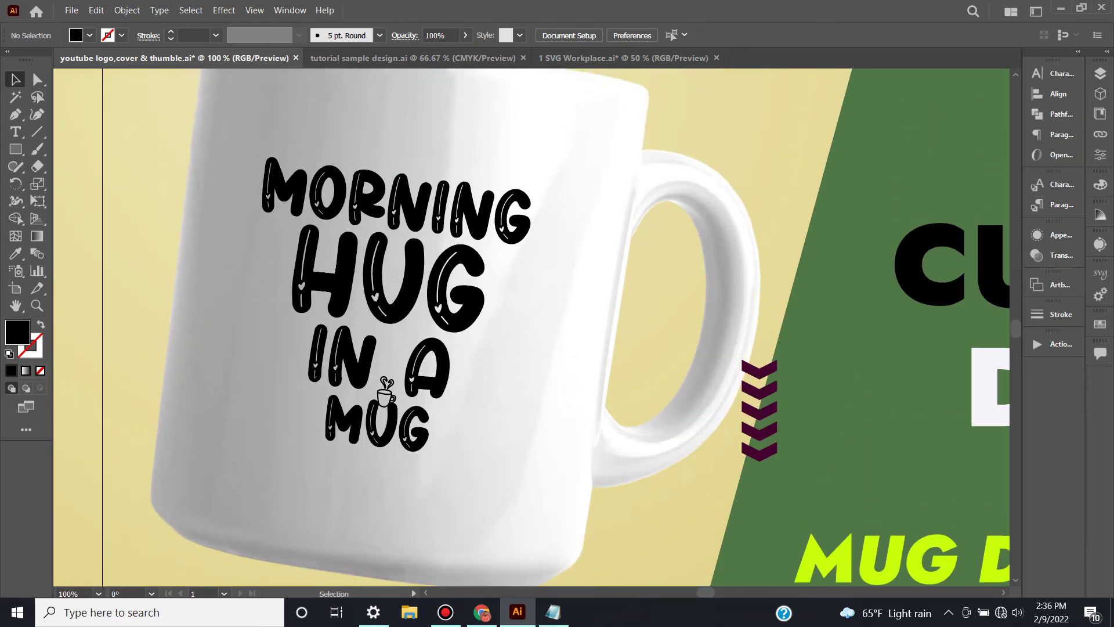
{"action": "scroll", "coordinate": [377, 290], "scroll_direction": "up", "scroll_amount": 1}
{"action": "key", "text": "ctrl+minus"}
{"action": "key", "text": "ctrl+minus"}
{"action": "key", "text": "ctrl+minus"}
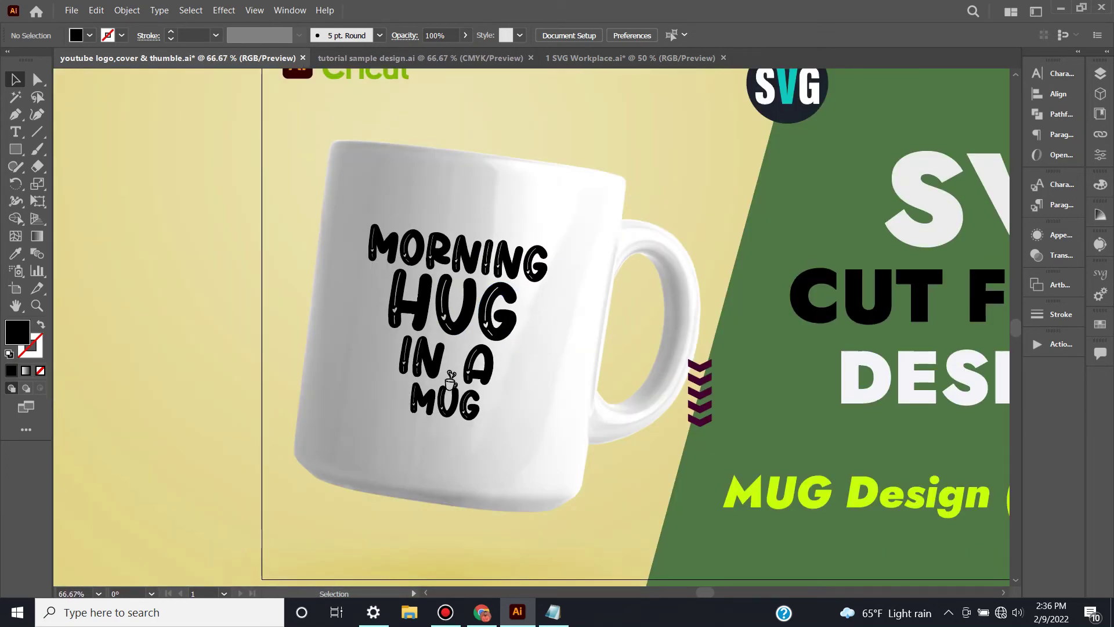
{"action": "key", "text": "ctrl+0"}
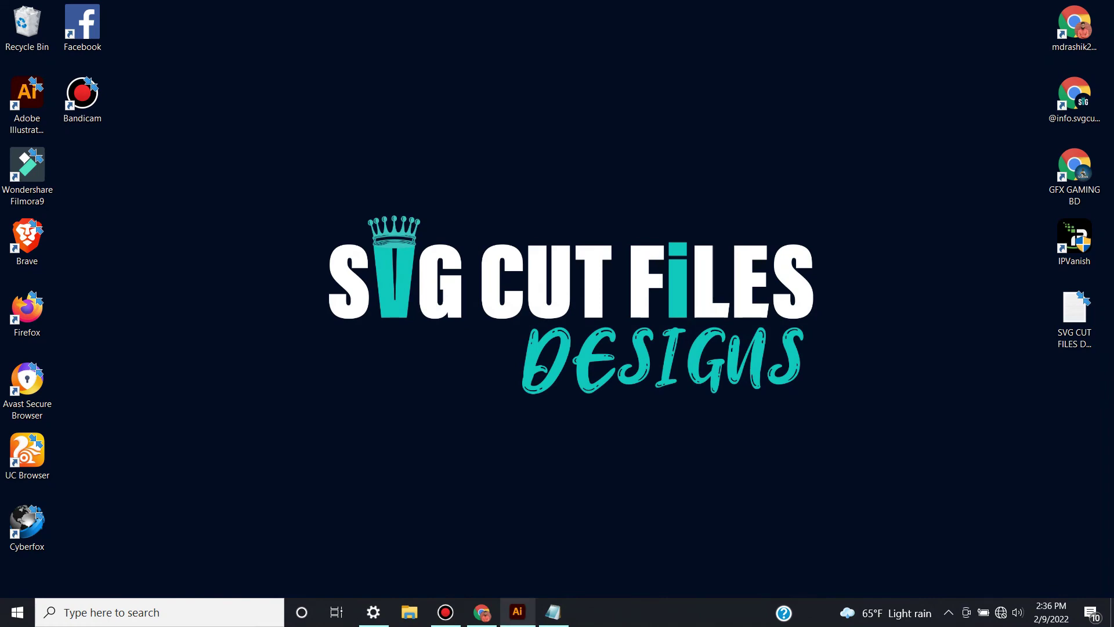
- Bring the Bandicam recorder window up from the taskbar
{"action": "left_click", "coordinate": [445, 612]}
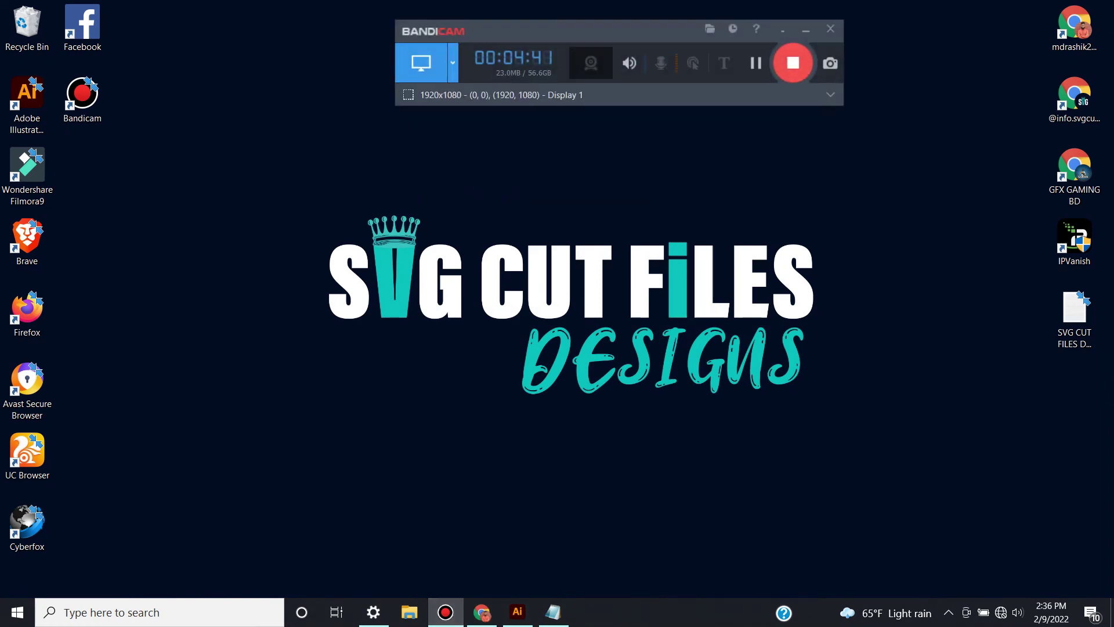